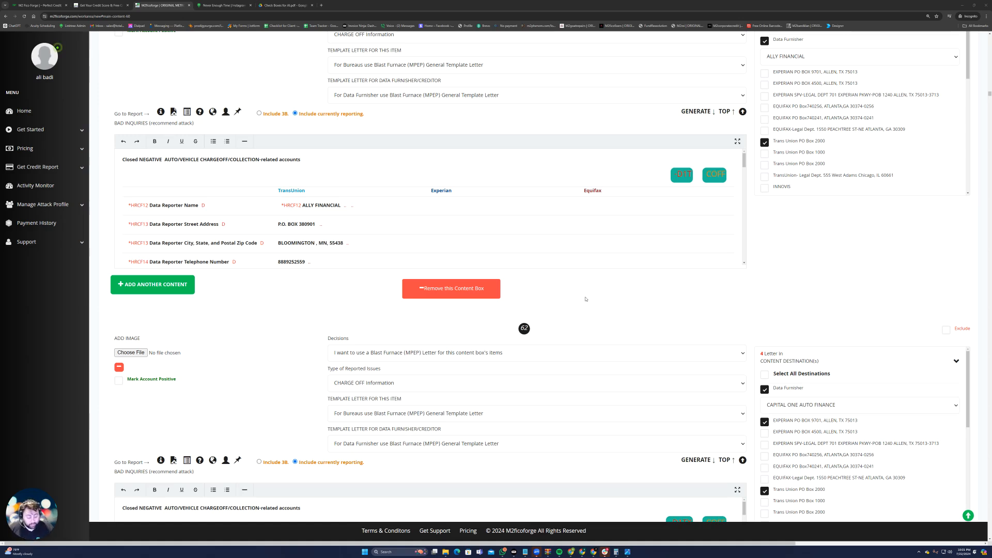
Go to content box 69 and review the current photo ID, SSN and address proof images and the extra proof file chooser
{"action": "mouse_move", "coordinate": [966, 516]}
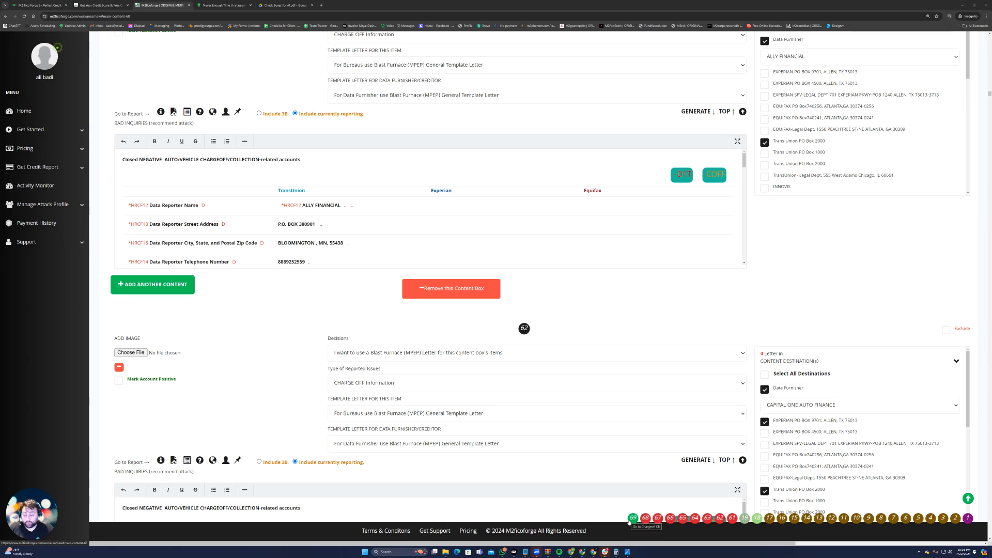
{"action": "left_click", "coordinate": [630, 521]}
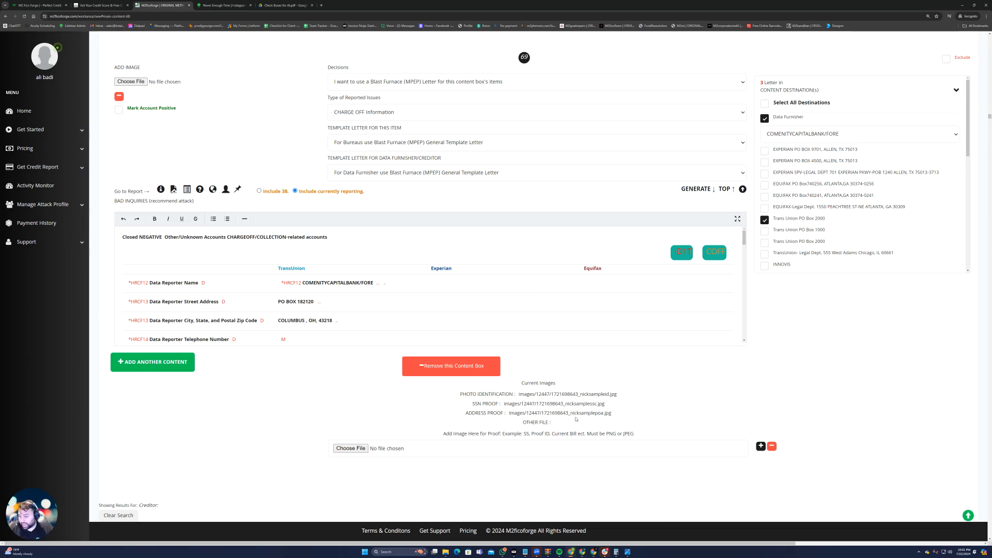
{"action": "left_click_drag", "start_coordinate": [620, 416], "coordinate": [569, 415]}
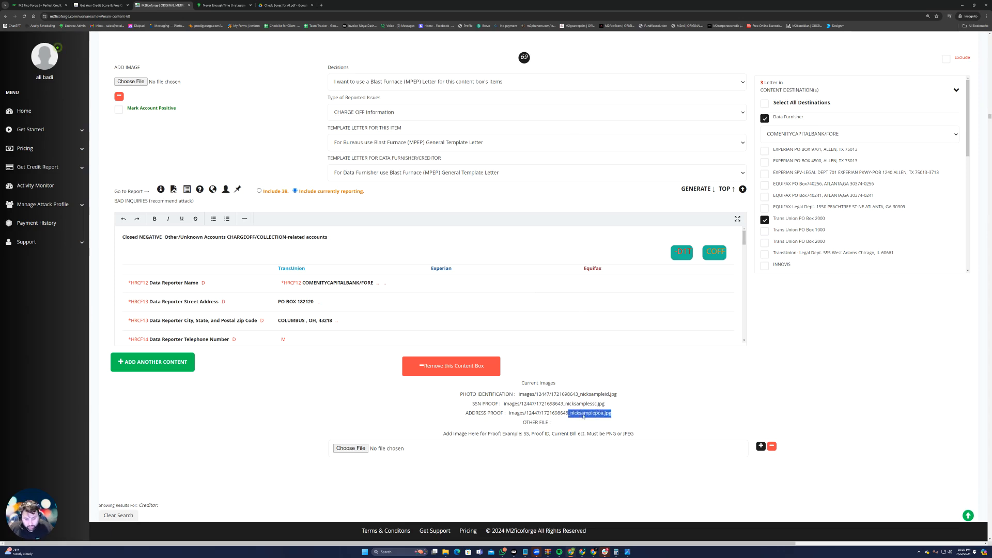
{"action": "left_click", "coordinate": [607, 419]}
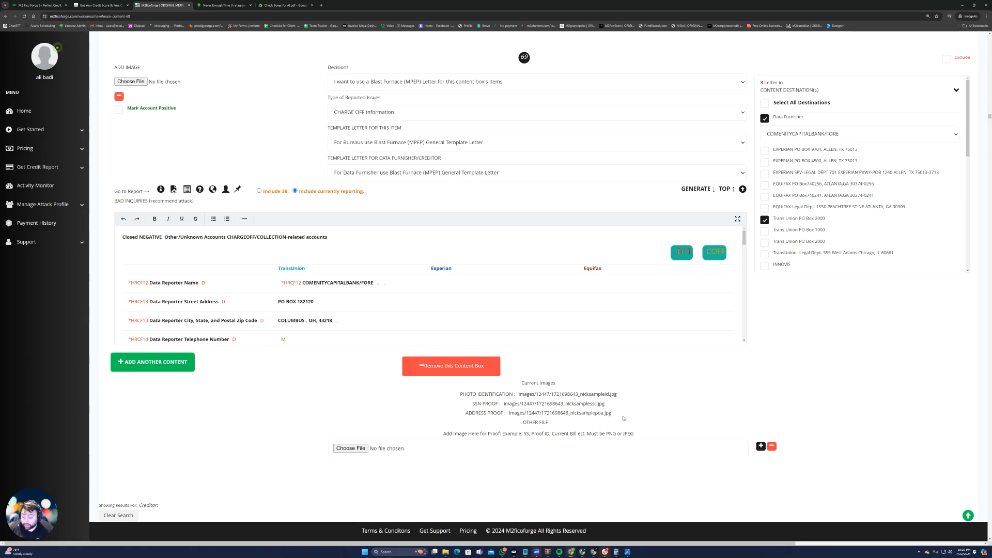
{"action": "left_click_drag", "start_coordinate": [625, 418], "coordinate": [459, 395]}
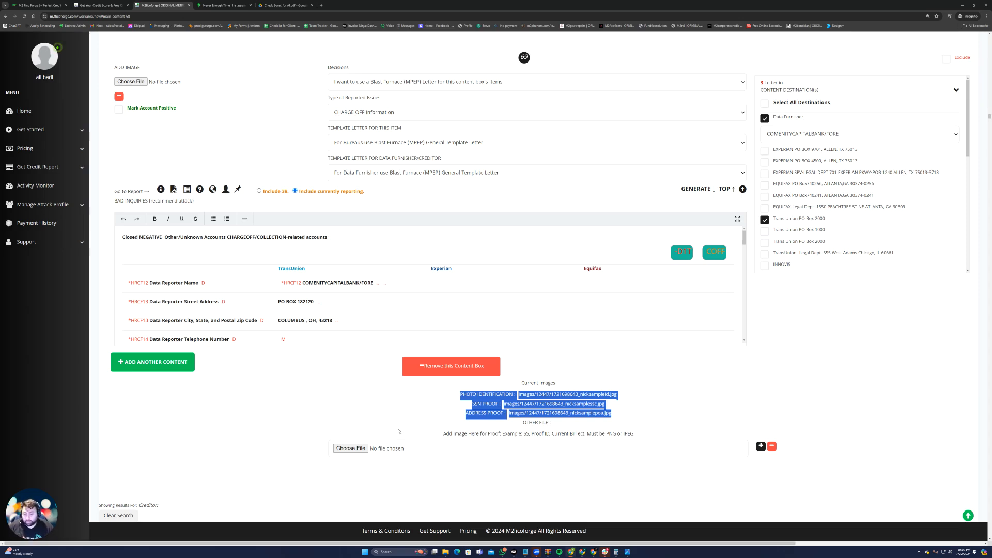
{"action": "left_click", "coordinate": [350, 448]}
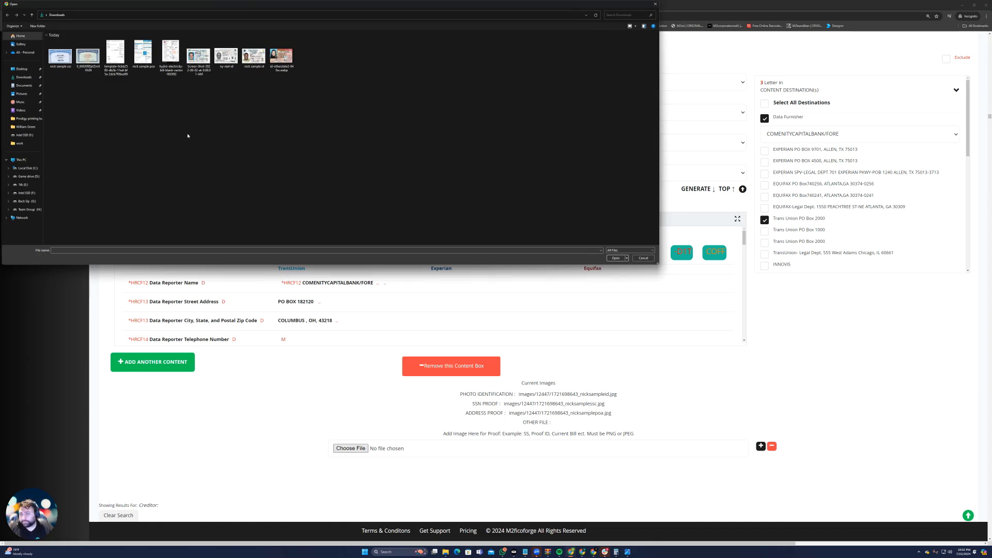
{"action": "left_click", "coordinate": [643, 258]}
Open google.com in a new tab and run an image search for "mclovin id"
{"action": "left_click", "coordinate": [322, 6]}
{"action": "type", "text": "google.com"}
{"action": "key", "text": "Return"}
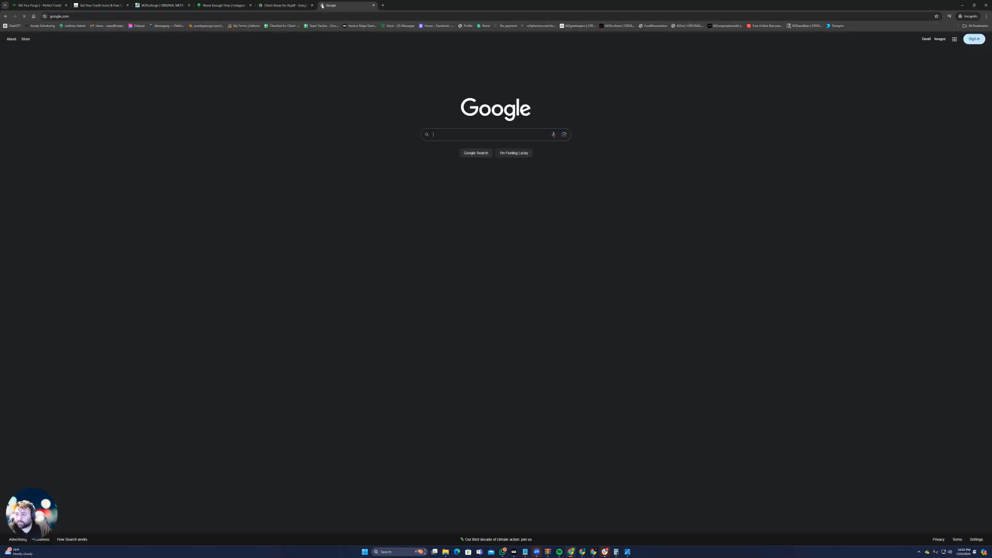
{"action": "type", "text": "mclov"}
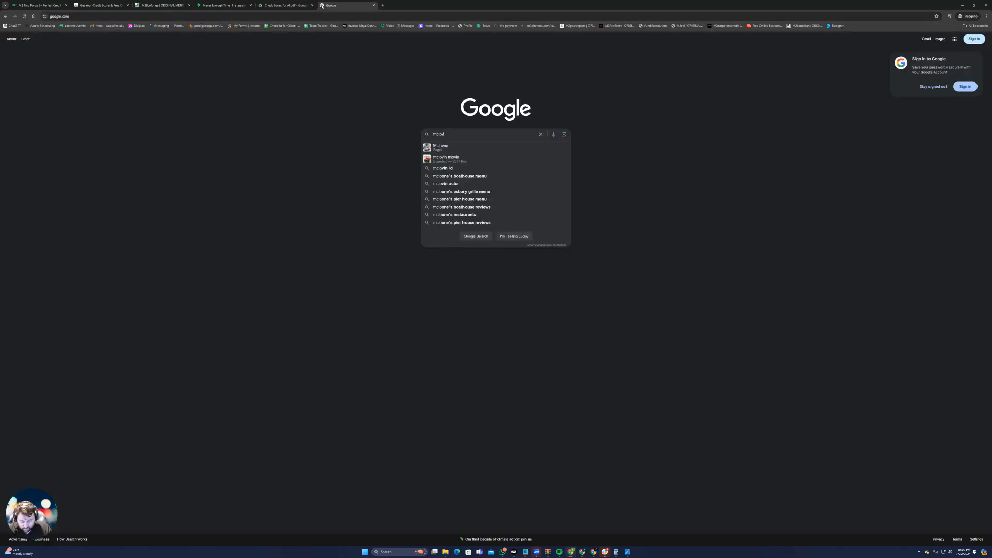
{"action": "type", "text": "in id"}
{"action": "key", "text": "Return"}
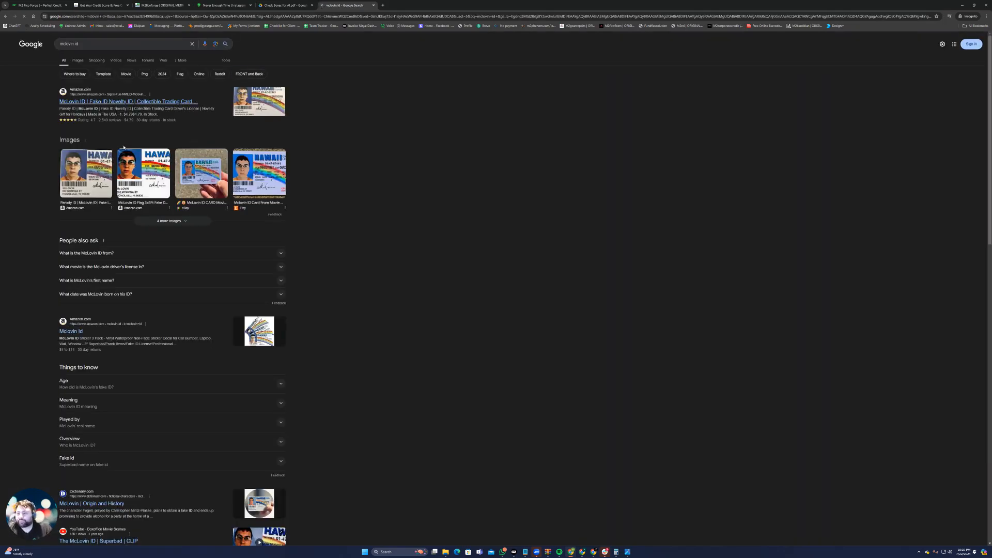
{"action": "left_click", "coordinate": [78, 61]}
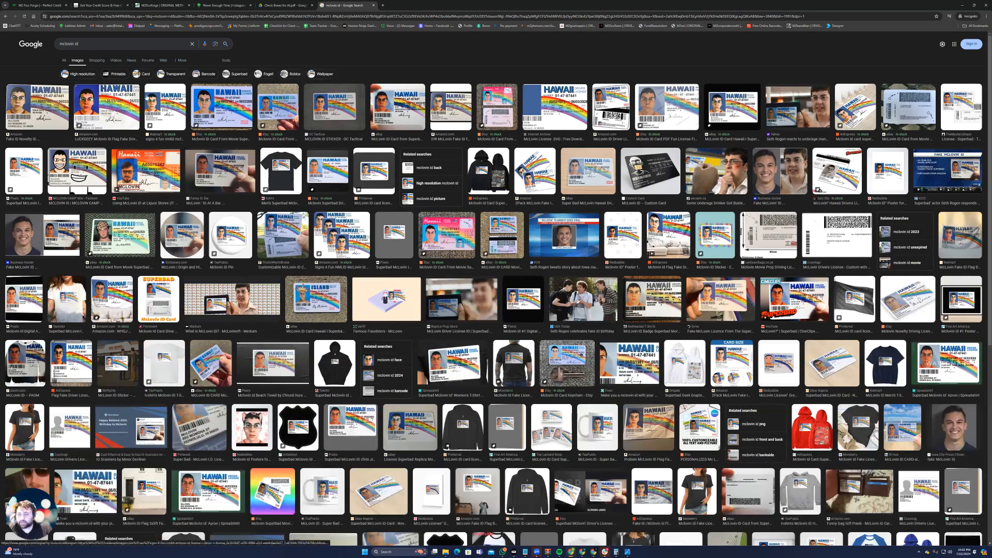
{"action": "left_click", "coordinate": [135, 124]}
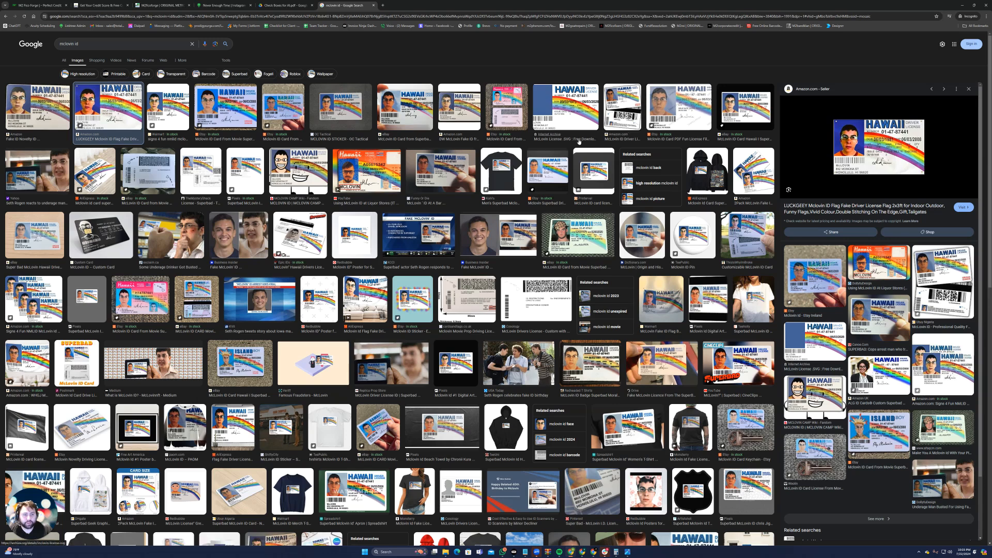
{"action": "left_click", "coordinate": [221, 114]}
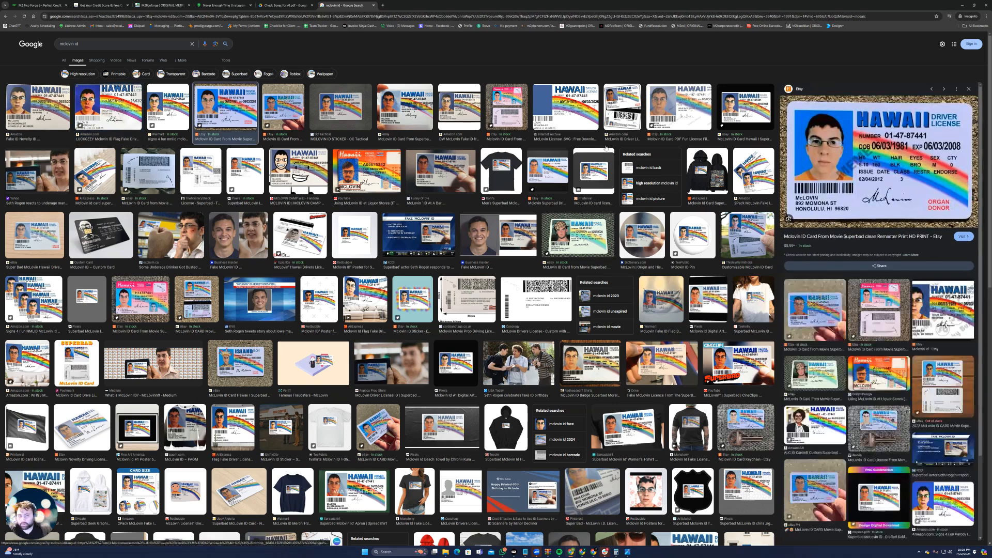
{"action": "right_click", "coordinate": [885, 162]}
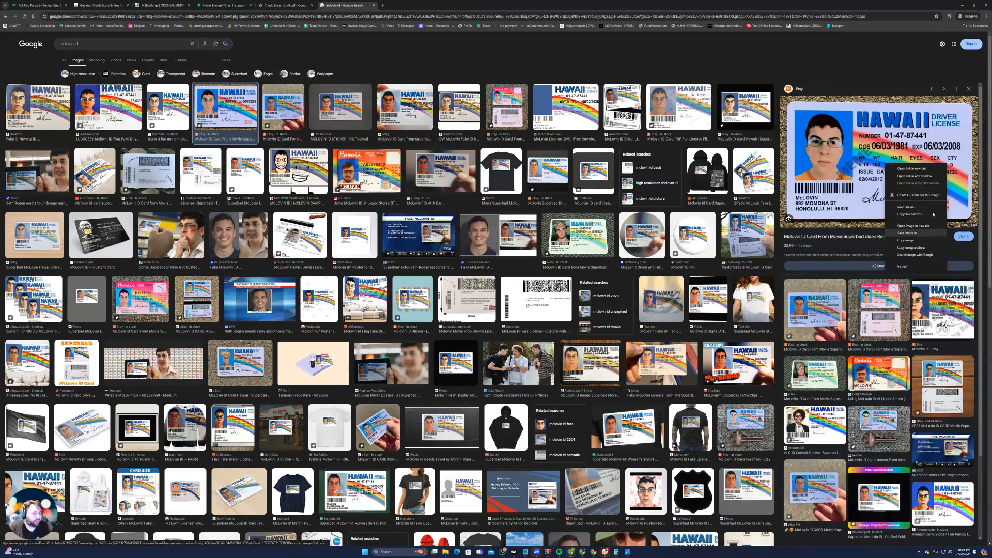
{"action": "left_click", "coordinate": [914, 233]}
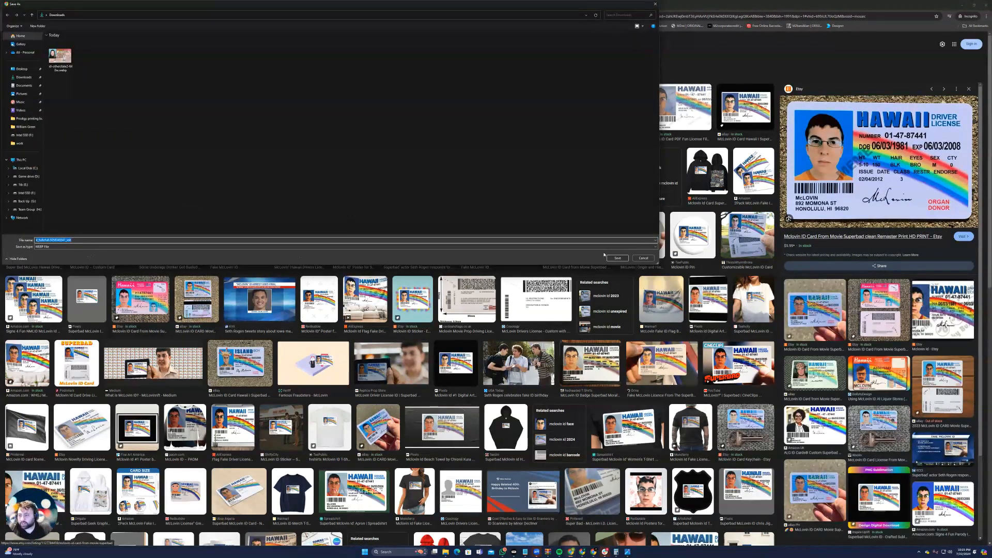
{"action": "left_click", "coordinate": [644, 257]}
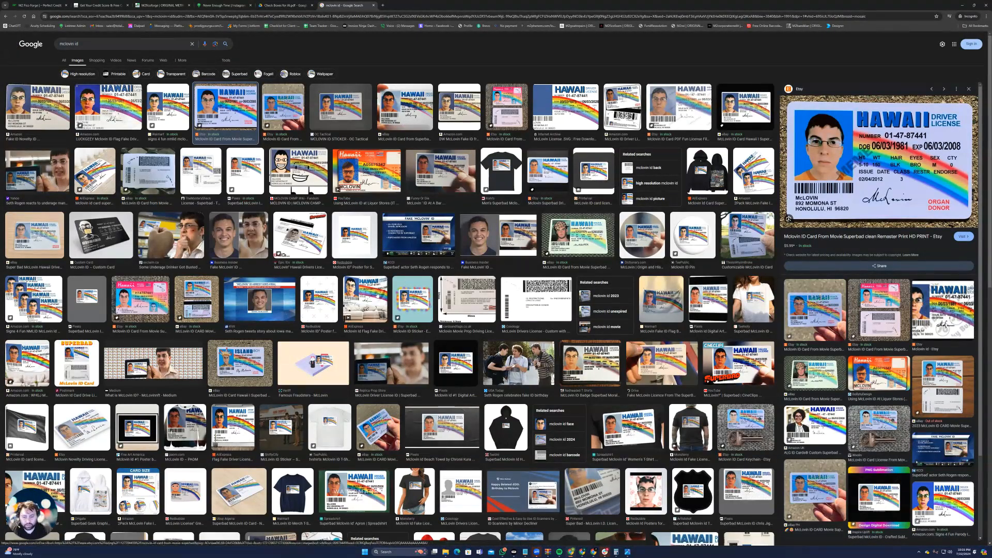
Refine the McLovin ID image search by adding jpg to the query
{"action": "left_click", "coordinate": [87, 45]}
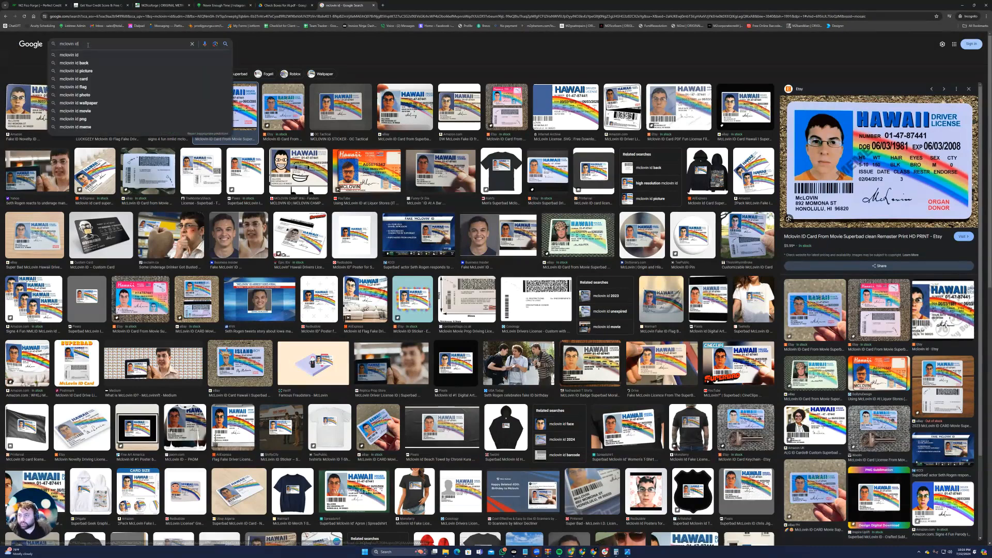
{"action": "type", "text": "jpd"}
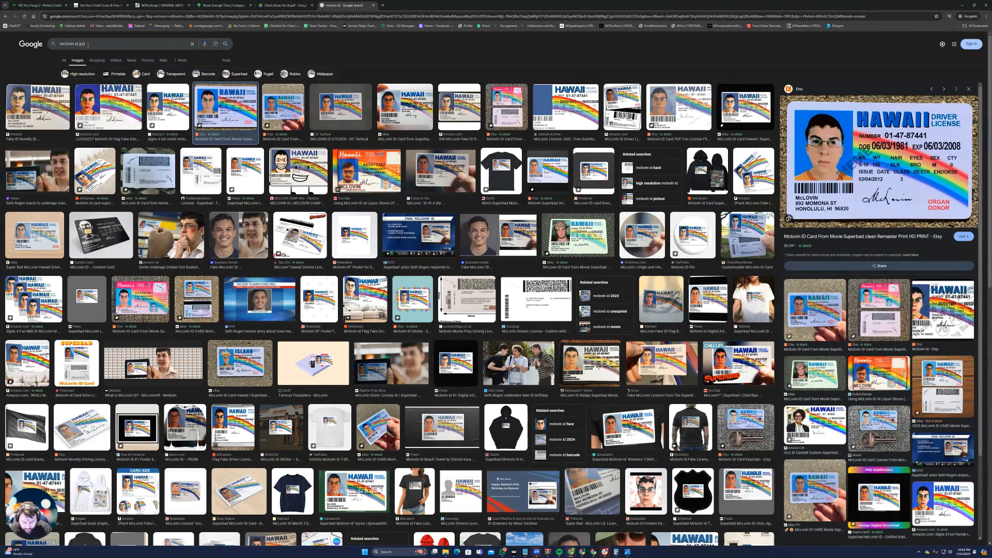
{"action": "key", "text": "BackSpace"}
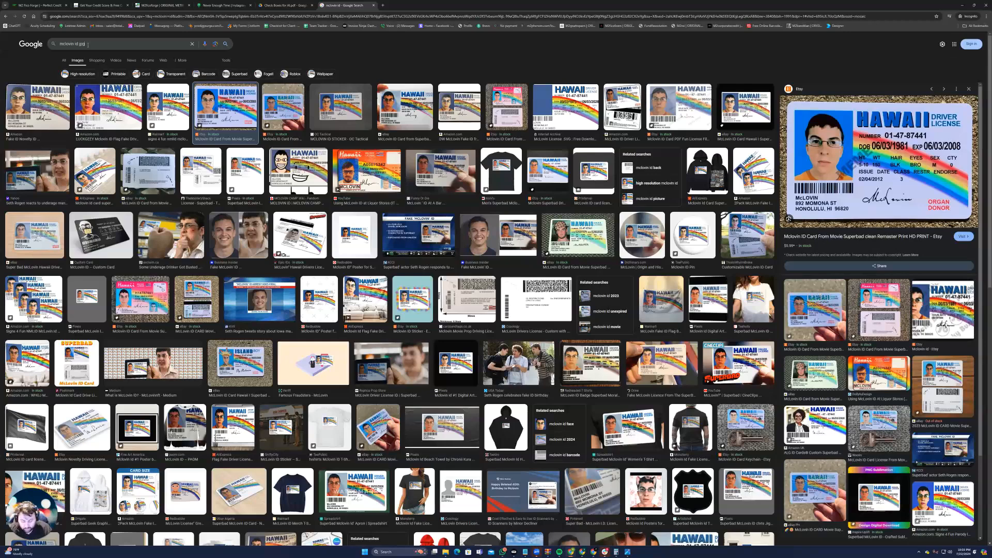
{"action": "type", "text": "g"}
{"action": "key", "text": "Return"}
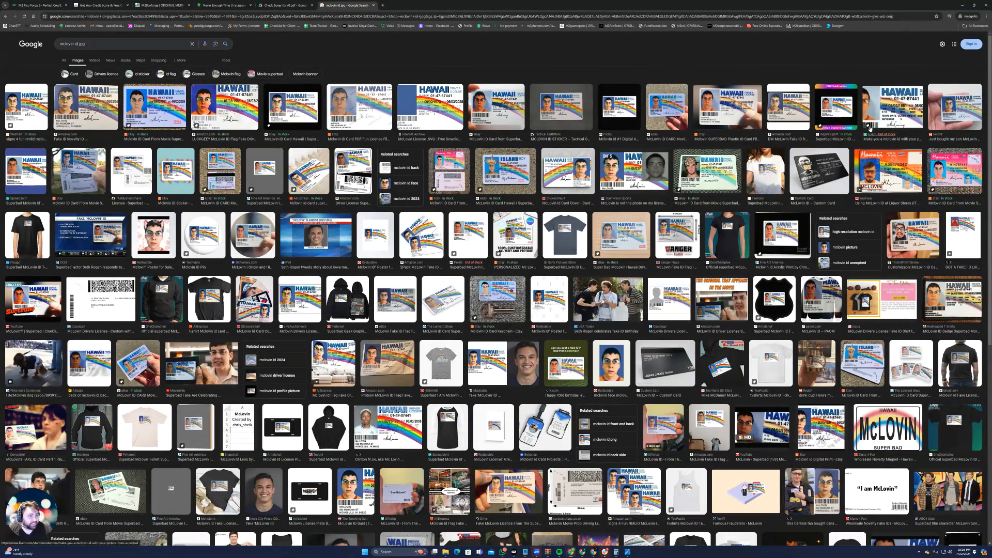
{"action": "left_click", "coordinate": [955, 108]}
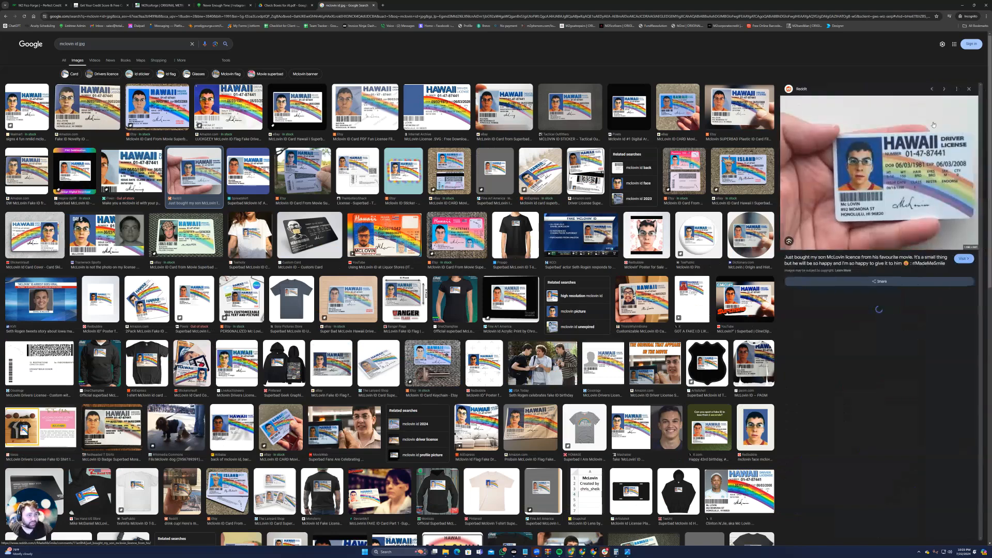
{"action": "right_click", "coordinate": [885, 188]}
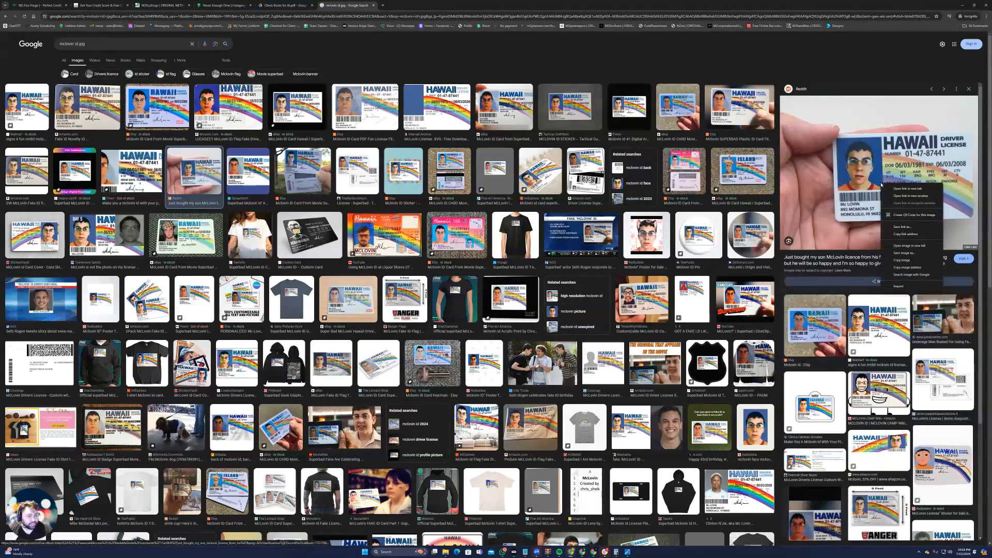
{"action": "left_click", "coordinate": [913, 254]}
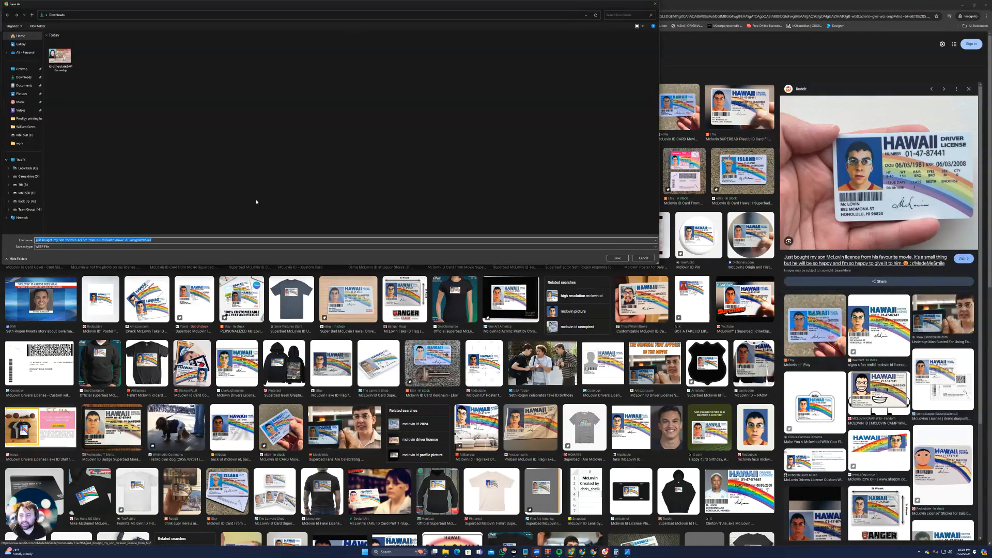
{"action": "left_click", "coordinate": [617, 258]}
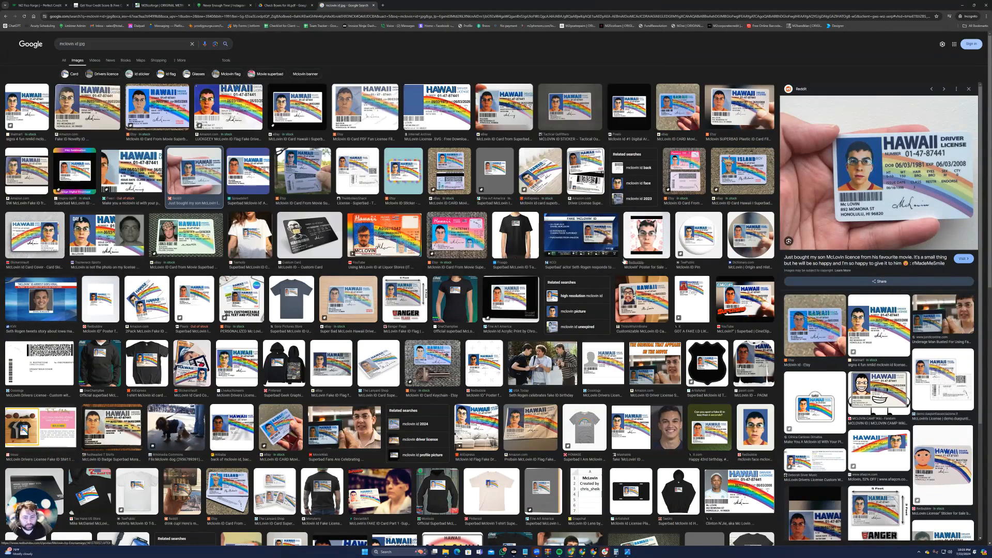
{"action": "left_click", "coordinate": [815, 326]}
{"action": "right_click", "coordinate": [881, 166]}
{"action": "left_click", "coordinate": [902, 226]}
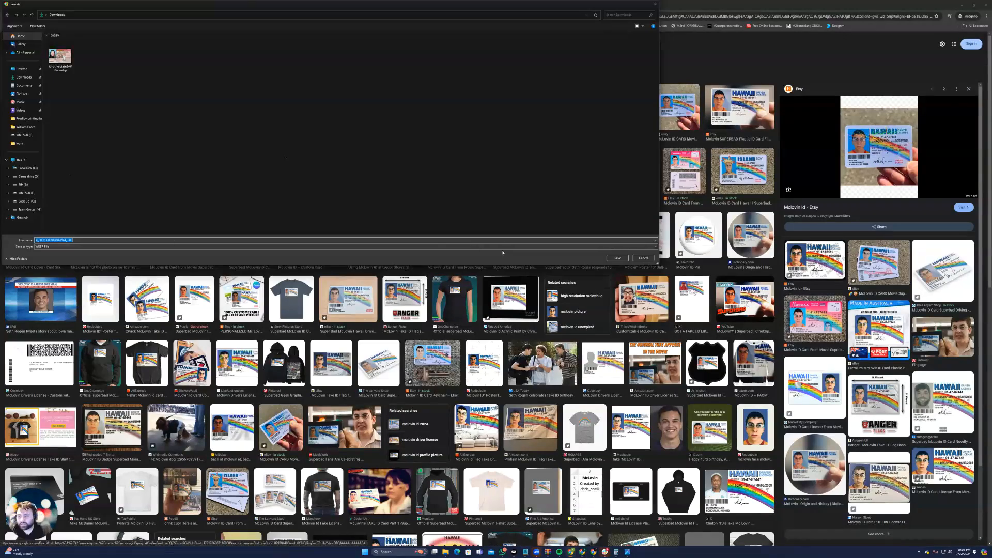
{"action": "left_click", "coordinate": [644, 258]}
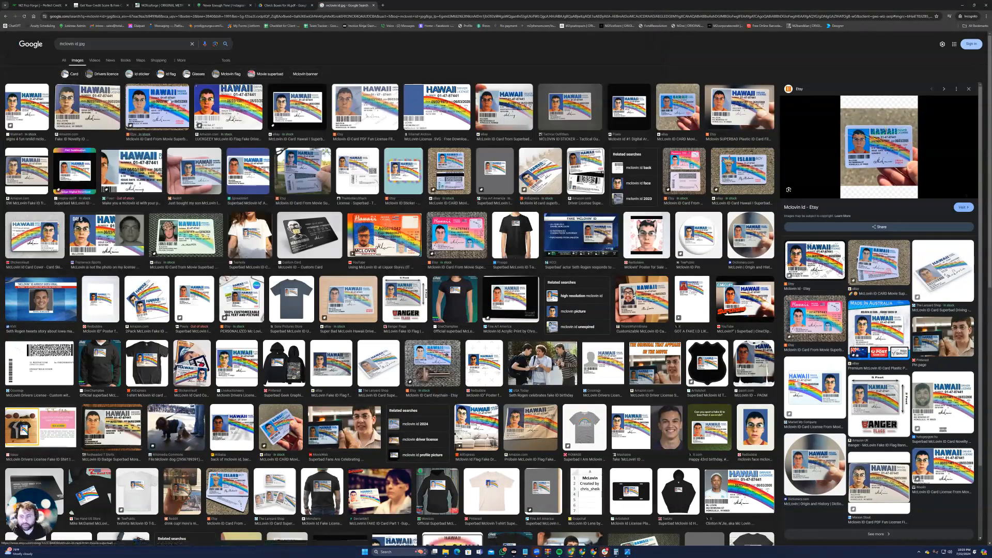
Replace the image search query with "bart simpson" and run it
{"action": "triple_click", "coordinate": [92, 44]}
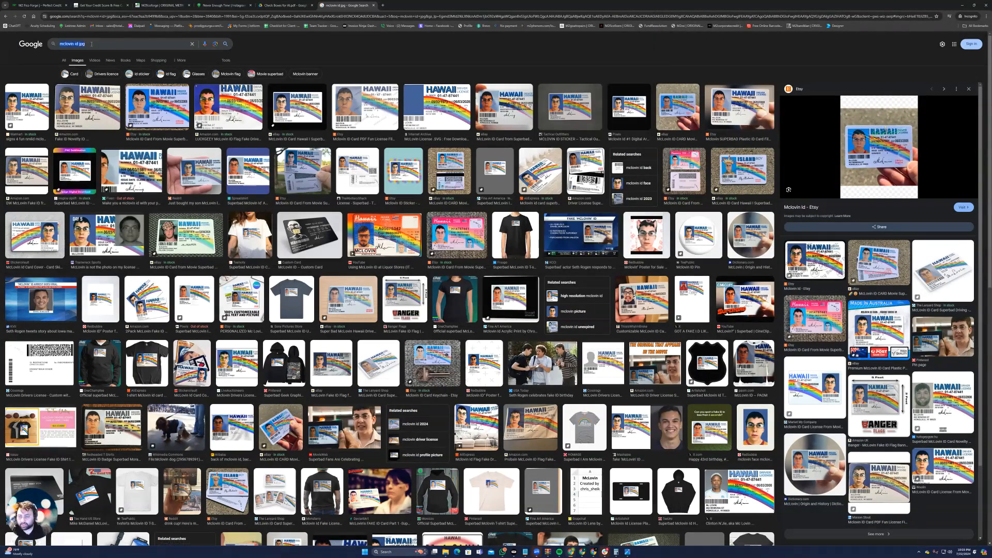
{"action": "type", "text": "bart simpson"}
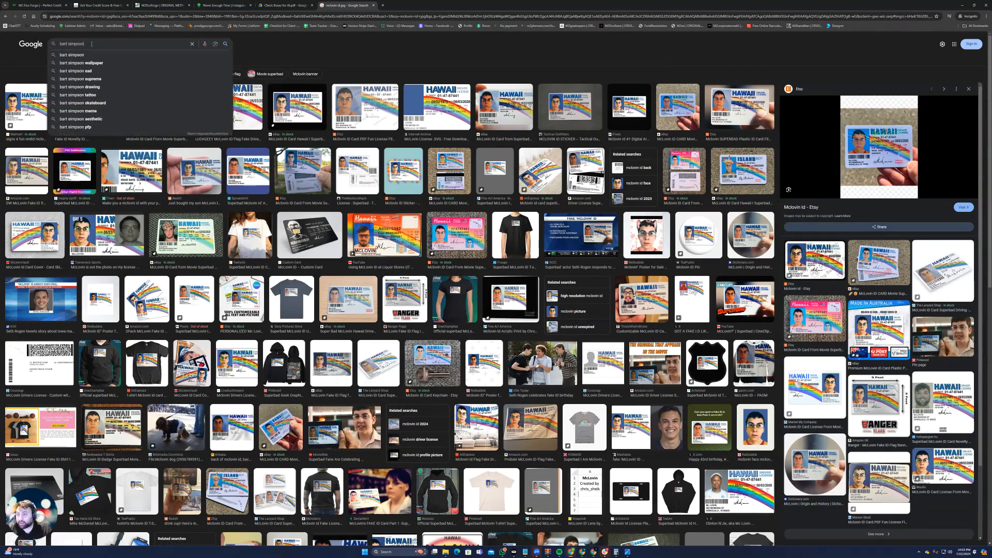
{"action": "key", "text": "Return"}
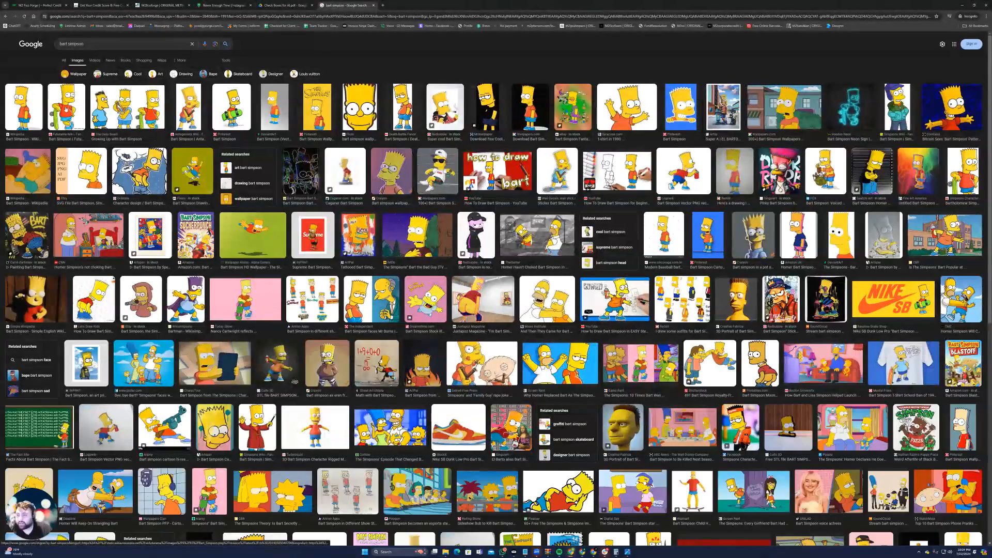
Save the Wikipedia Bart Simpson picture to Downloads as the PNG image Bart_Simpson_200px
{"action": "left_click", "coordinate": [66, 108]}
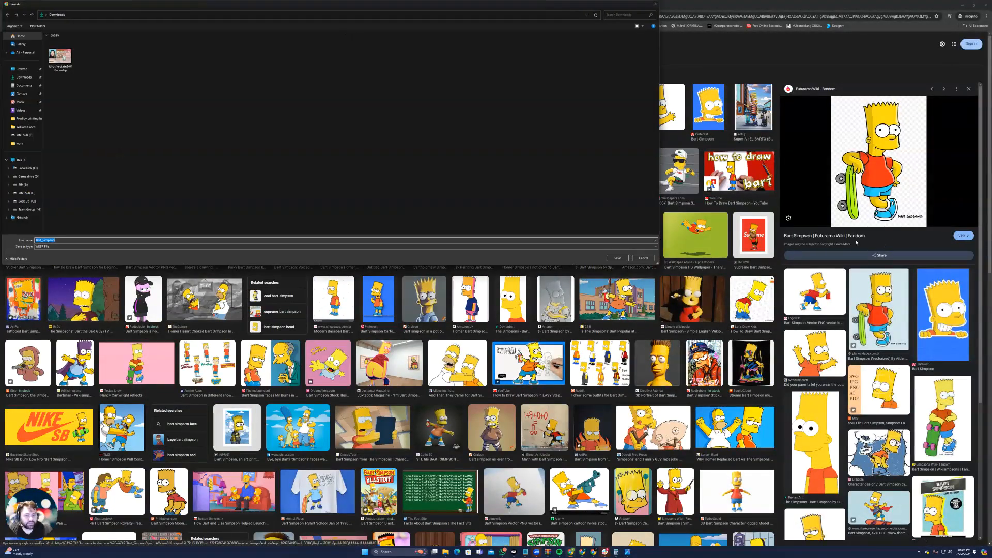
{"action": "left_click", "coordinate": [643, 257]}
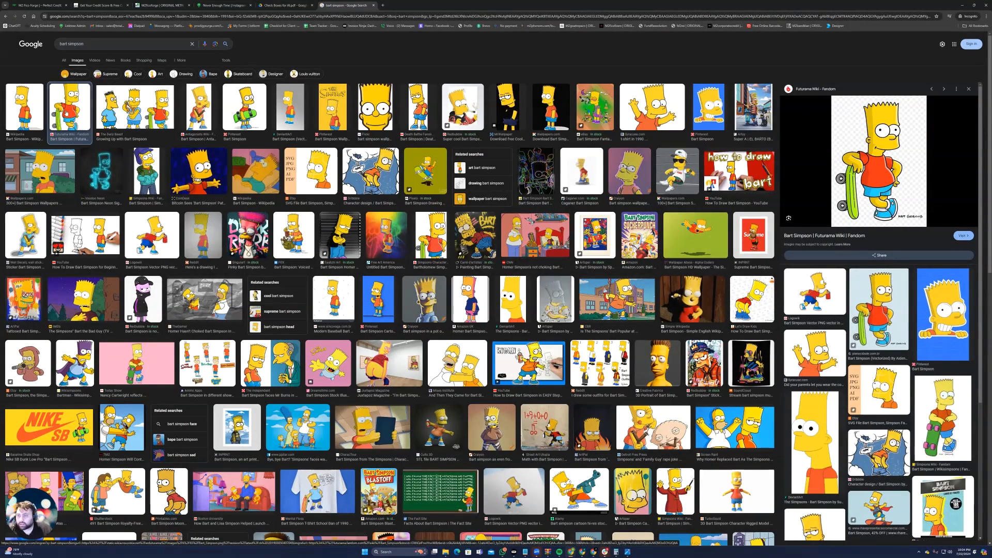
{"action": "left_click", "coordinate": [25, 109]}
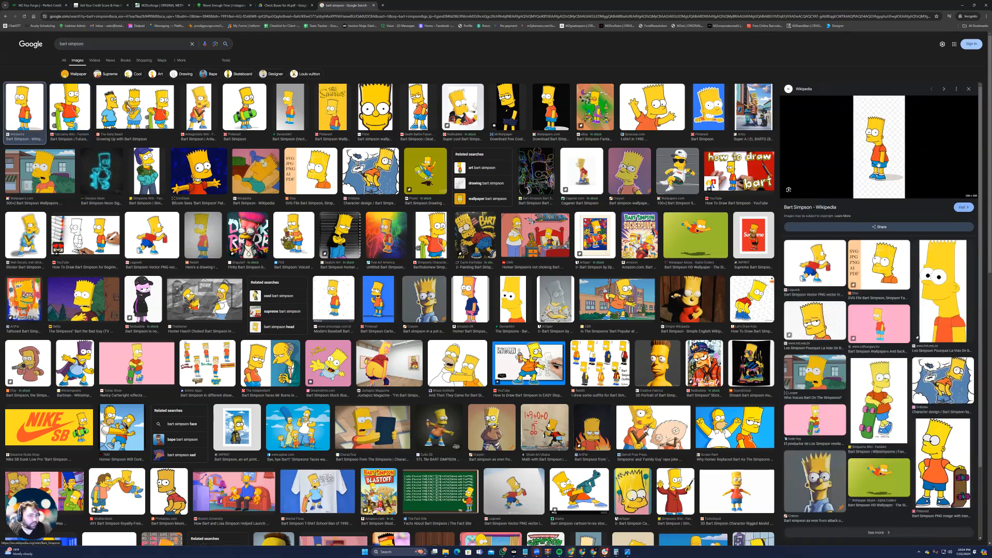
{"action": "right_click", "coordinate": [886, 163]}
{"action": "left_click", "coordinate": [908, 230]}
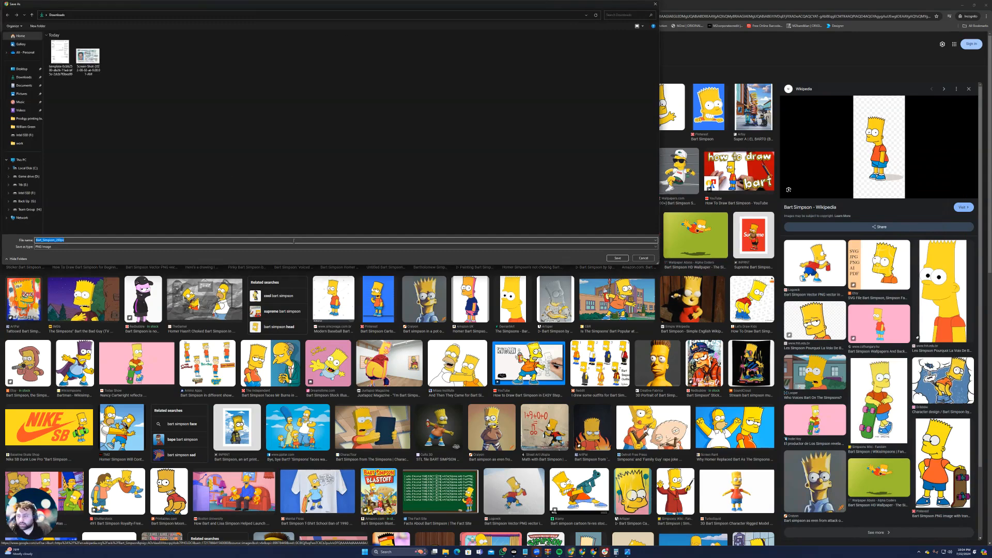
{"action": "left_click", "coordinate": [617, 257]}
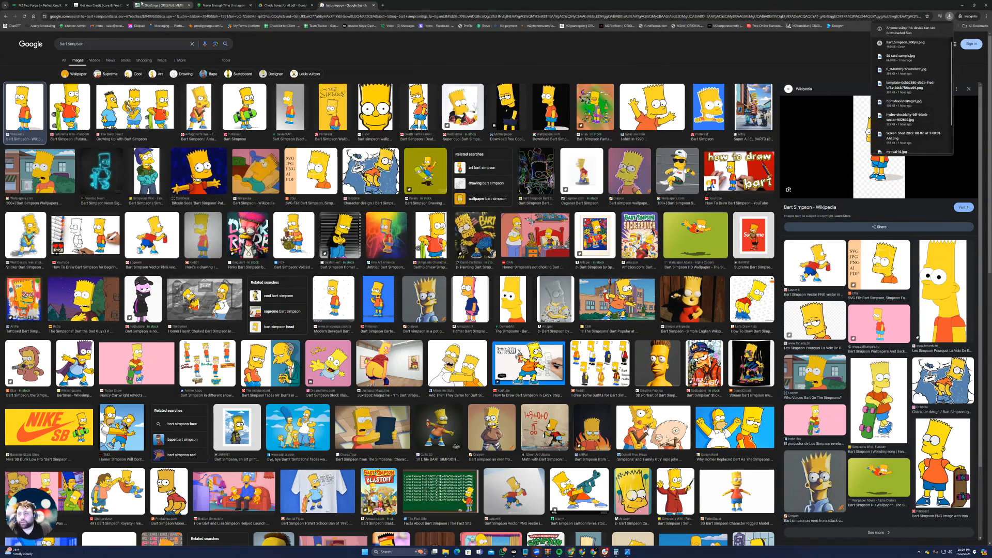
Back on the M2ficoforge page, attach Bart_Simpson_200px.png as the additional proof image and return to the first content box
{"action": "left_click", "coordinate": [142, 4]}
{"action": "left_click", "coordinate": [351, 449]}
{"action": "double_click", "coordinate": [60, 54]}
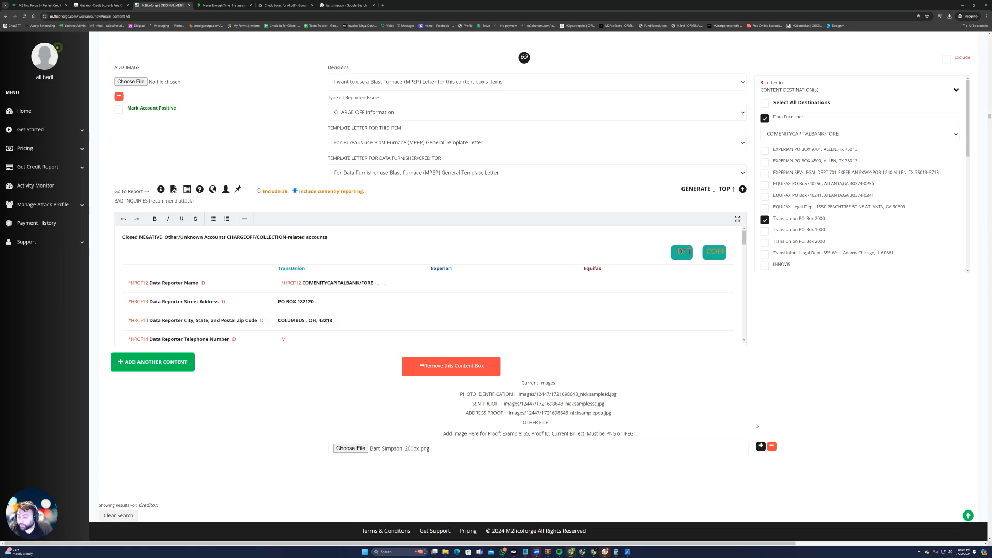
{"action": "left_click", "coordinate": [726, 189]}
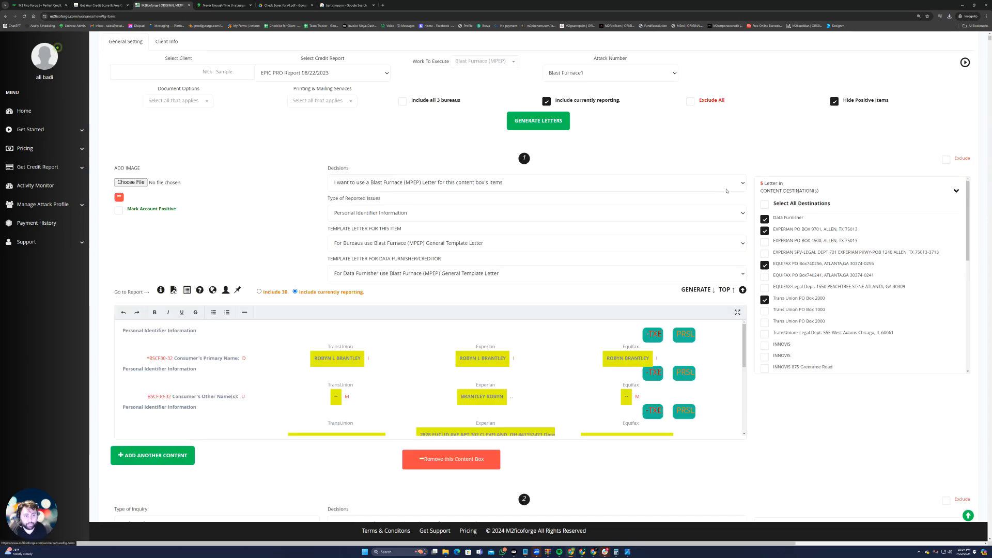
Reselect Blast Furnace (MPEP) as the work to execute and Blast Furnace1 as the attack number
{"action": "scroll", "coordinate": [445, 243], "scroll_direction": "up", "scroll_amount": 1}
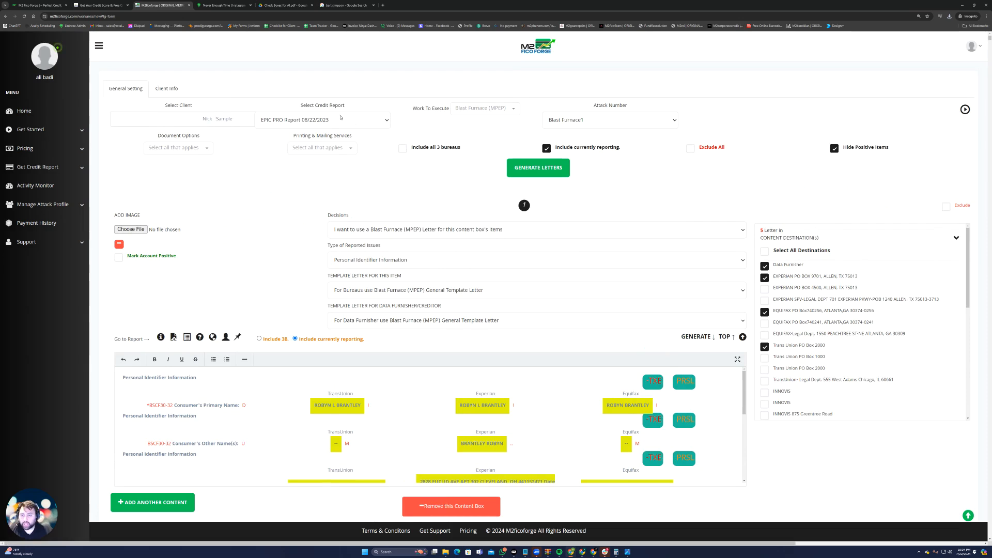
{"action": "left_click", "coordinate": [484, 111]}
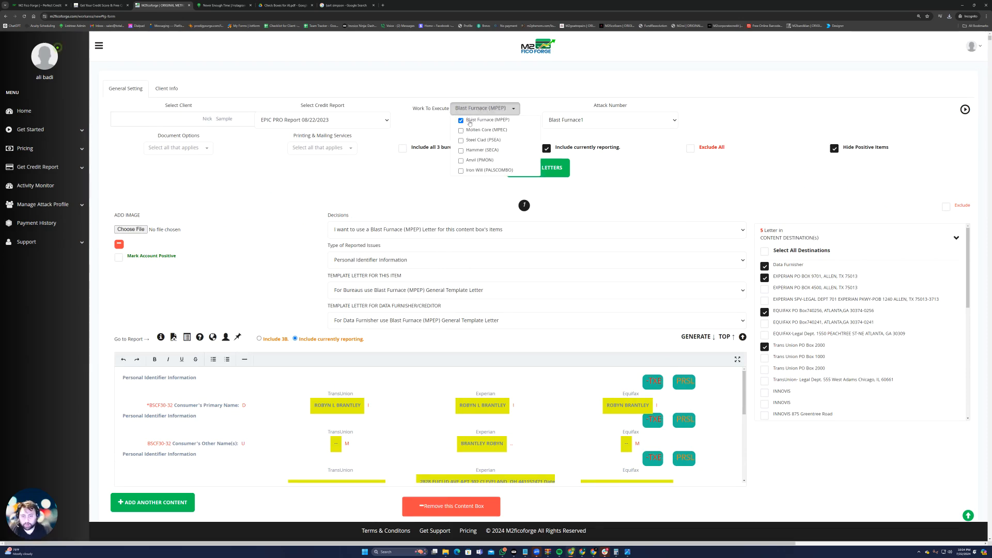
{"action": "left_click", "coordinate": [460, 121]}
{"action": "left_click", "coordinate": [570, 122]}
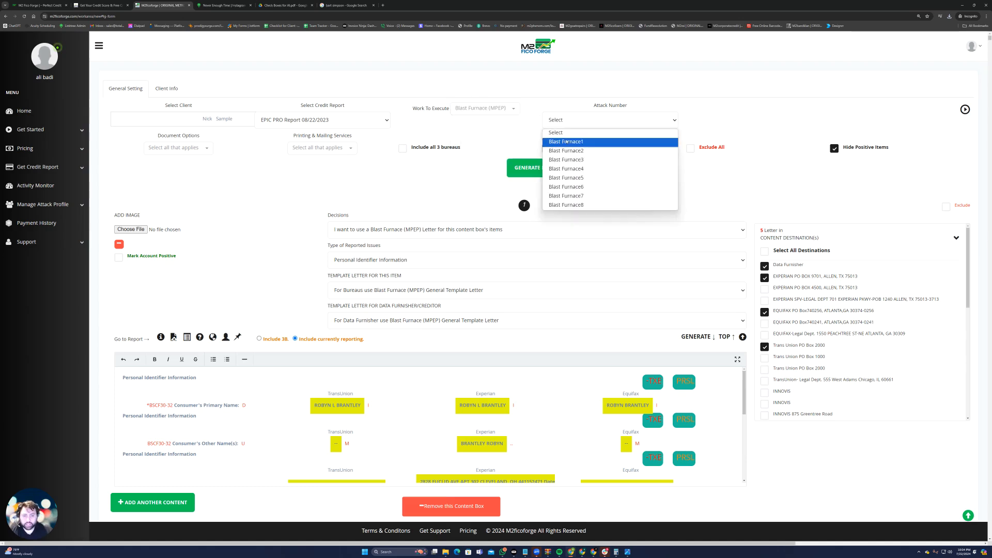
{"action": "left_click", "coordinate": [566, 142]}
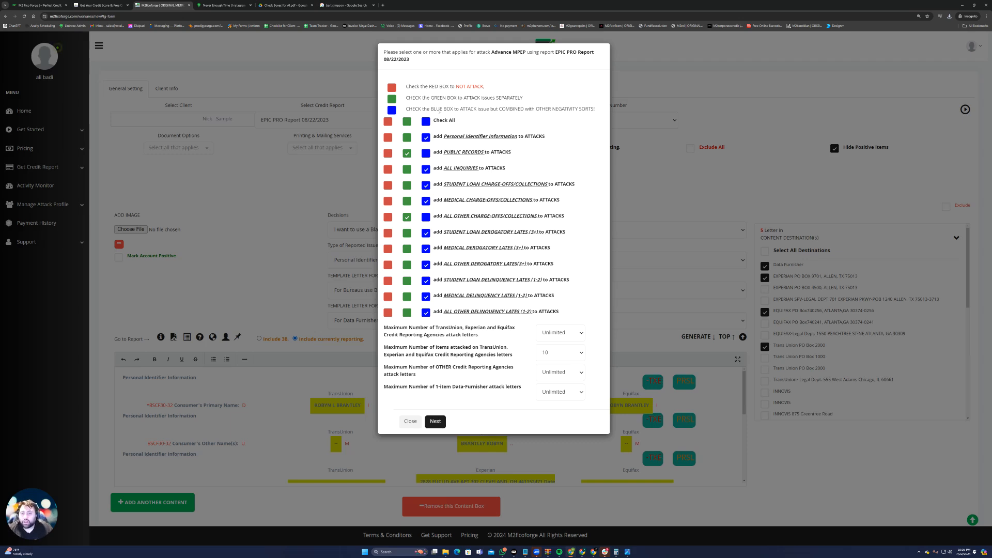
Mark all categories as not attacked, except Personal Identifier Information, All Inquiries and All Other Charge-offs/Collections, which are attacked separately
{"action": "left_click", "coordinate": [388, 122]}
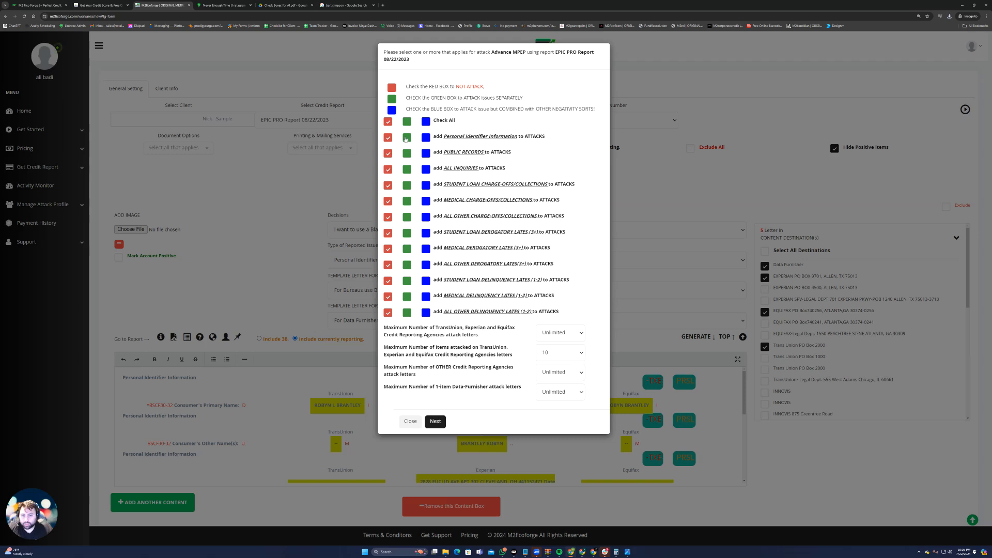
{"action": "left_click", "coordinate": [407, 169]}
{"action": "left_click", "coordinate": [409, 218]}
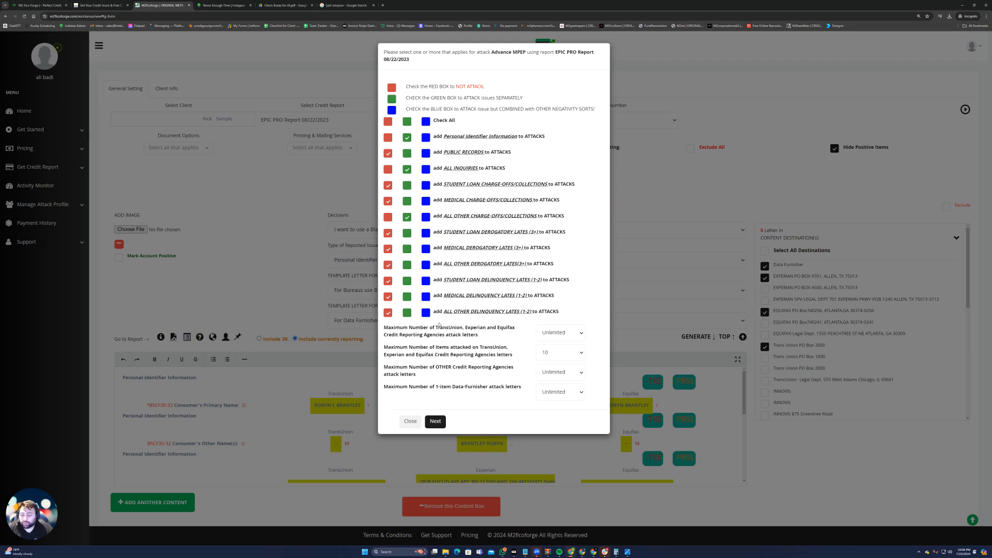
Try the check-all boxes for not attacking and for combined attack, leaving only Personal Identifier Information in the combined attack
{"action": "left_click", "coordinate": [392, 124]}
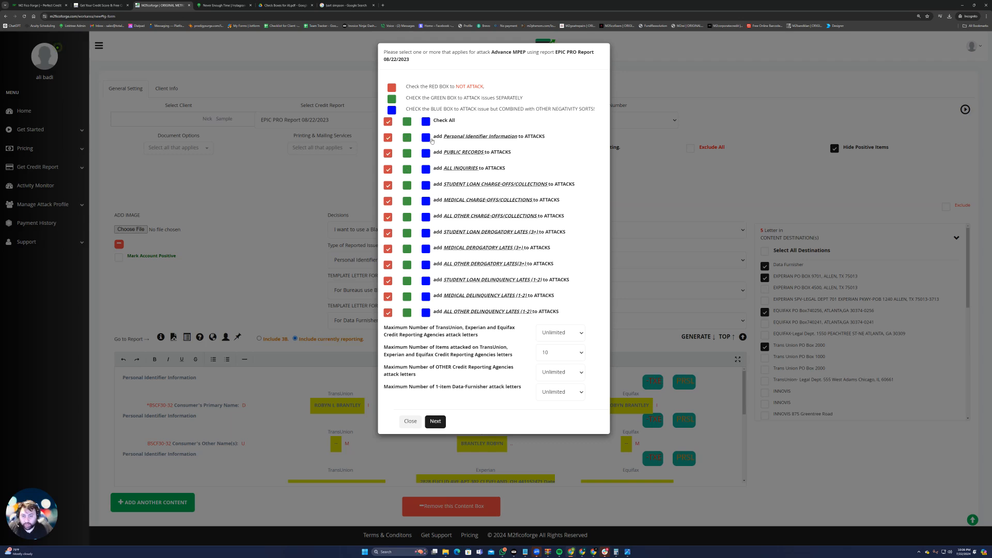
{"action": "left_click", "coordinate": [426, 122]}
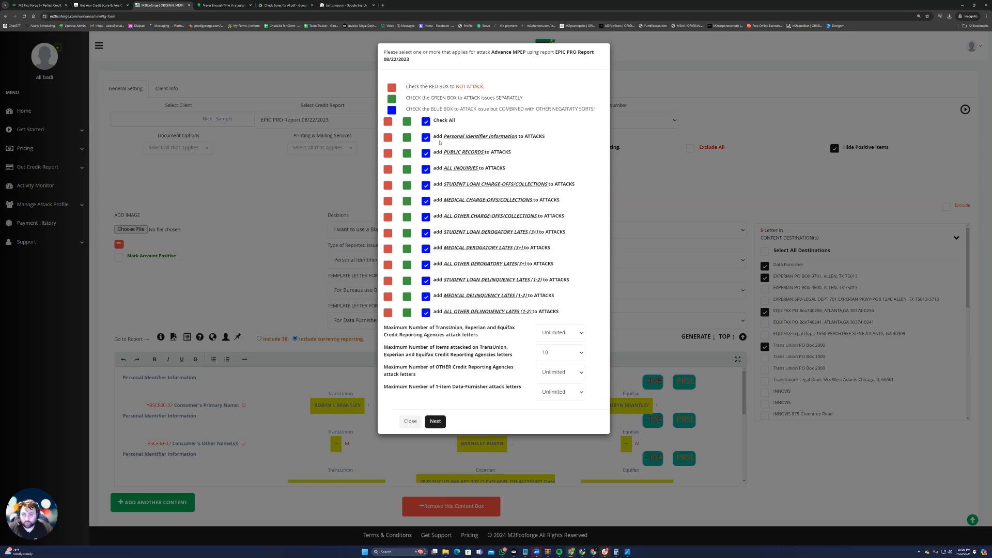
{"action": "left_click", "coordinate": [389, 121]}
{"action": "left_click", "coordinate": [426, 138]}
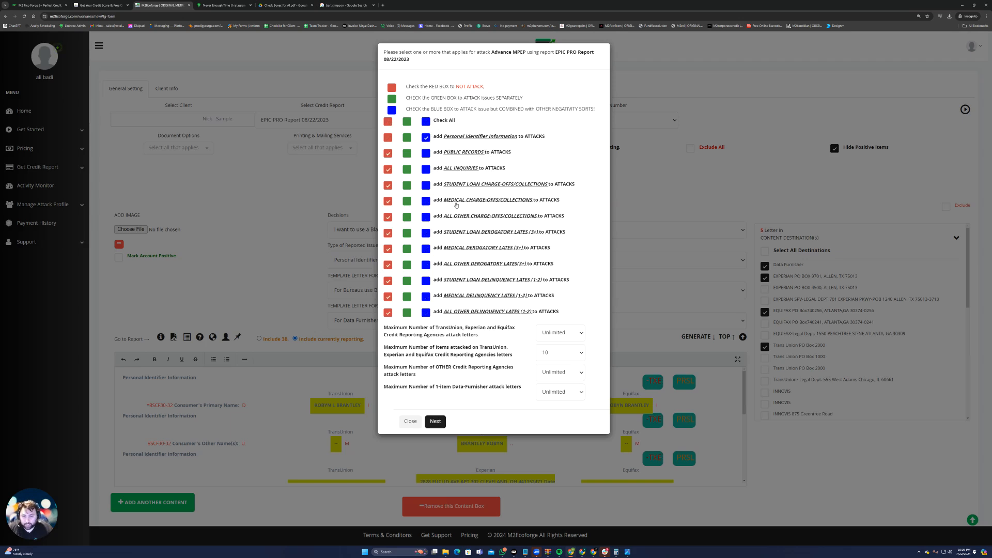
Combine all categories in the attack, except Personal Identifier Information, All Inquiries and All Other Charge-offs/Collections, which are attacked separately
{"action": "left_click", "coordinate": [431, 122]}
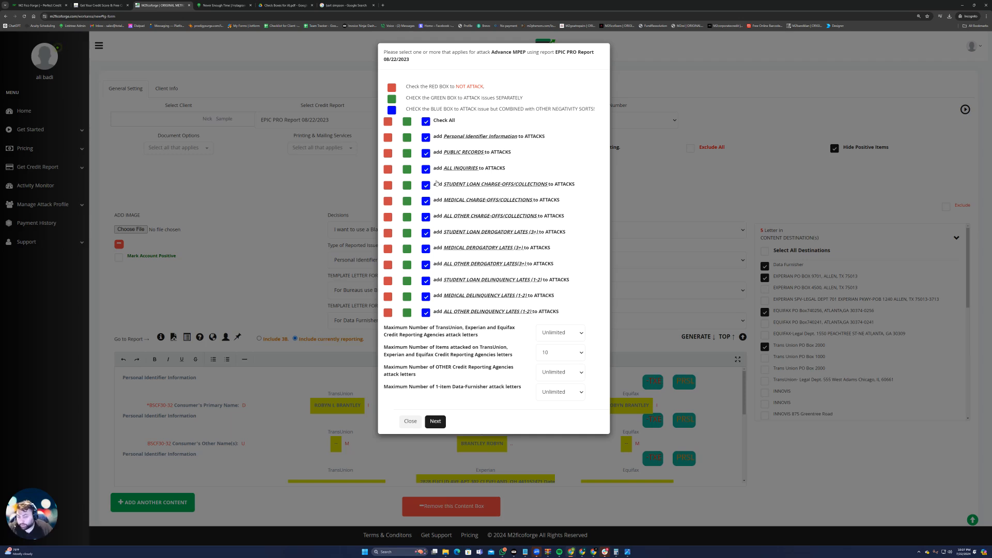
{"action": "left_click", "coordinate": [406, 139]}
{"action": "left_click", "coordinate": [407, 170]}
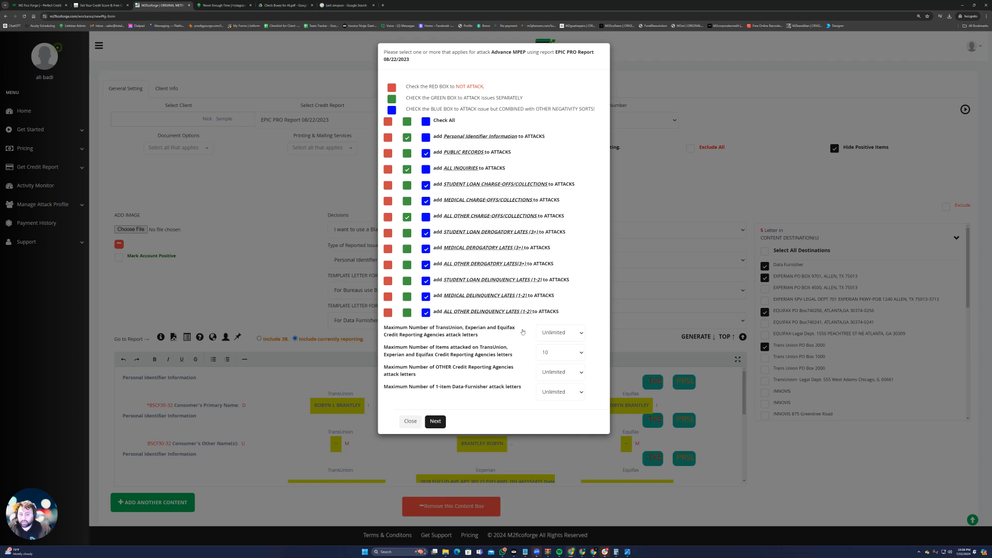
Set the maximum number of TransUnion, Experian and Equifax attack letters to 15
{"action": "left_click", "coordinate": [545, 335]}
{"action": "left_click", "coordinate": [556, 381]}
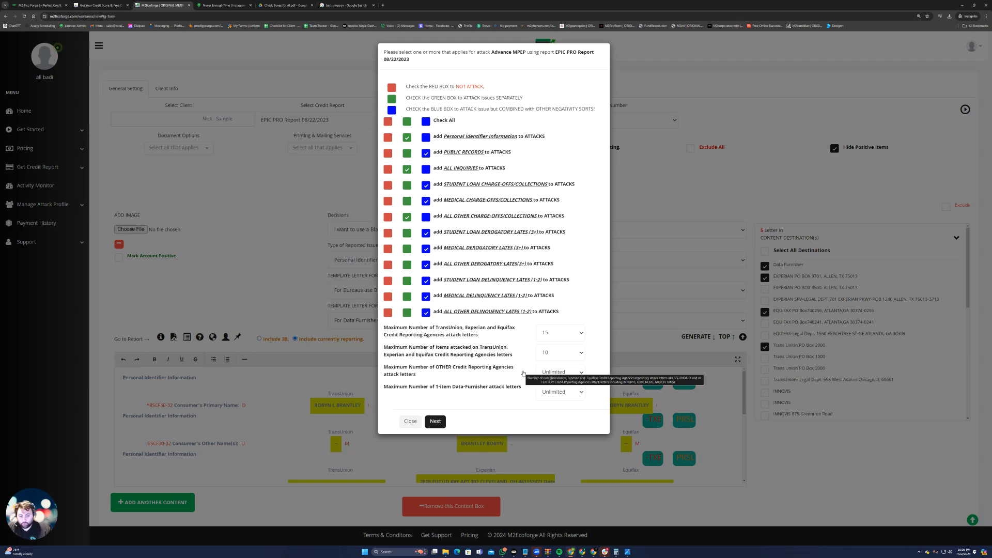
{"action": "left_click", "coordinate": [566, 333]}
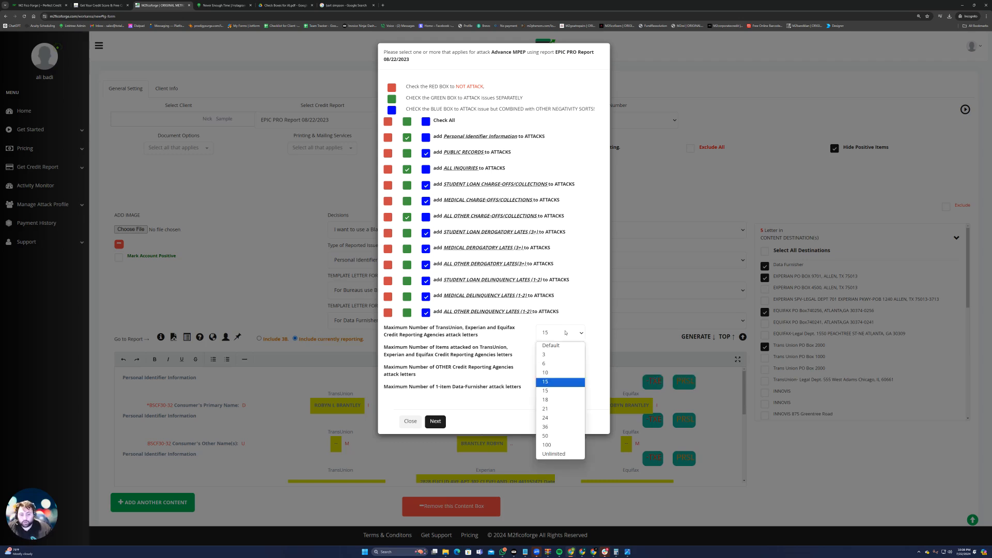
{"action": "left_click", "coordinate": [551, 384]}
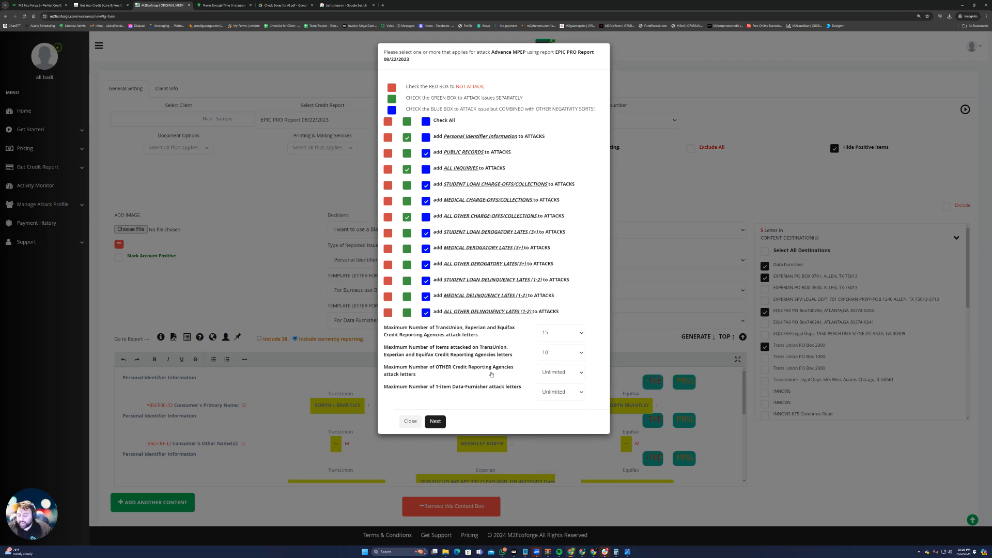
Set the maximums for attacked items, other-agency letters and data-furnisher letters to Default, and generate the content boxes from the report
{"action": "left_click", "coordinate": [561, 352]}
{"action": "left_click", "coordinate": [556, 364]}
{"action": "left_click", "coordinate": [556, 378]}
{"action": "left_click", "coordinate": [556, 384]}
{"action": "left_click", "coordinate": [556, 391]}
{"action": "left_click", "coordinate": [555, 405]}
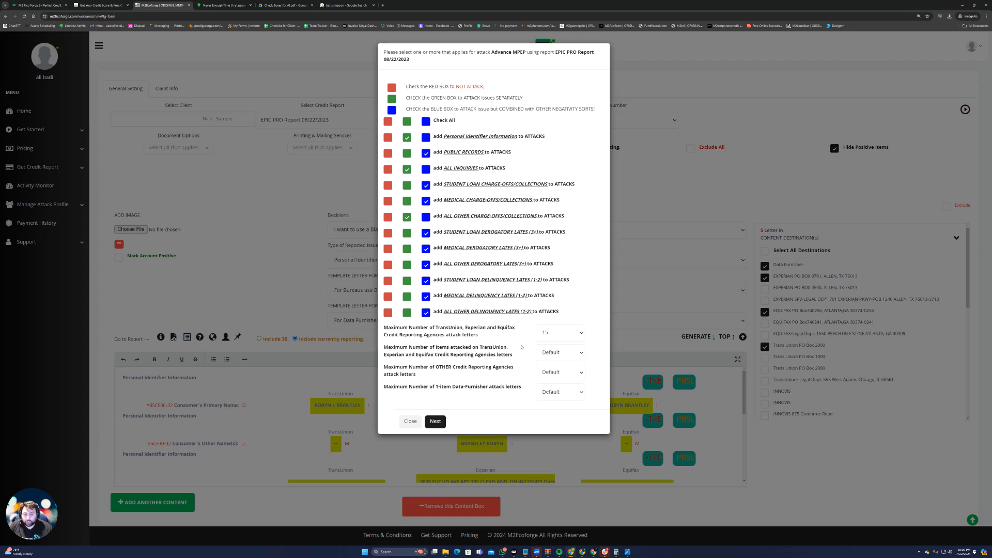
{"action": "left_click", "coordinate": [437, 419]}
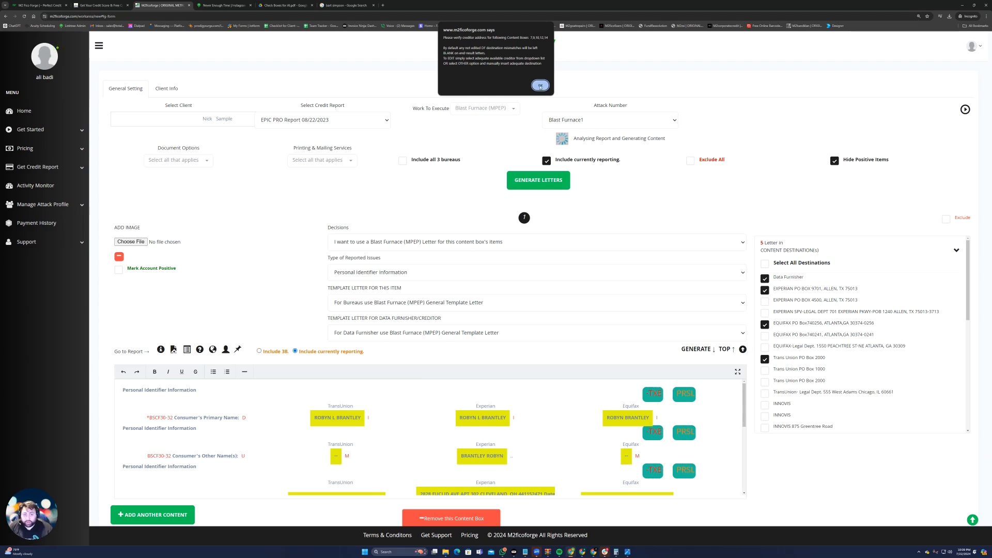
{"action": "left_click", "coordinate": [540, 86]}
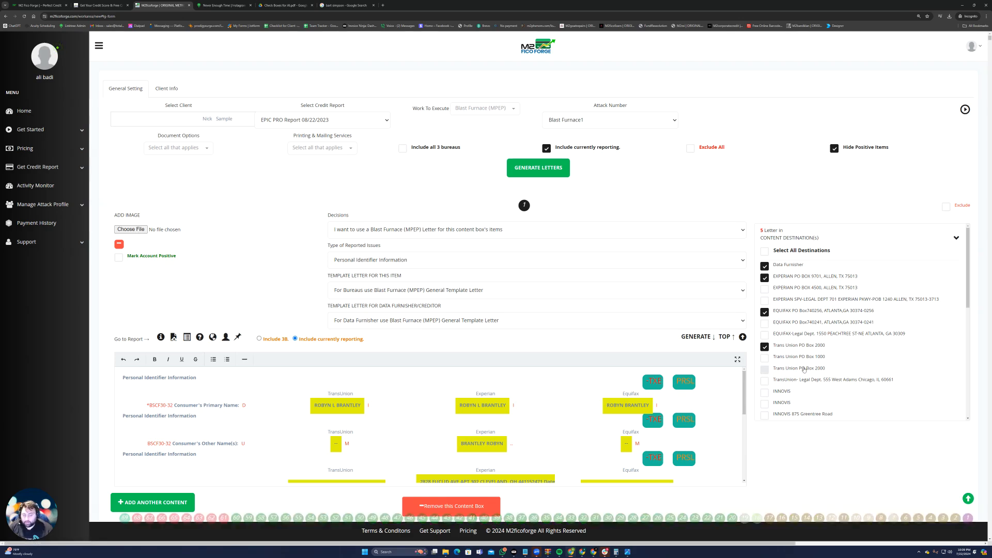
Turn off hiding of positive items and include all 3 bureaus instead of only currently reporting ones
{"action": "left_click", "coordinate": [834, 150]}
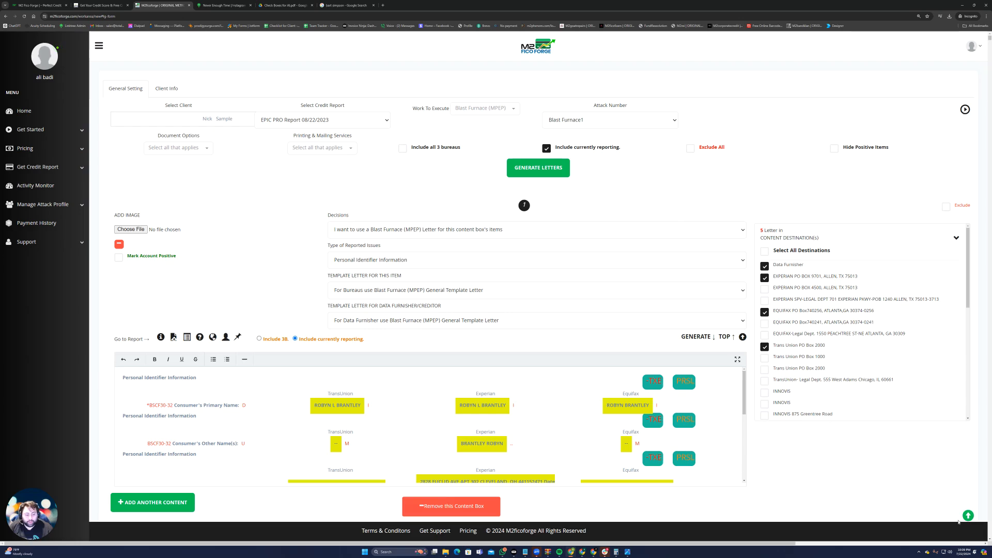
{"action": "mouse_move", "coordinate": [888, 511]}
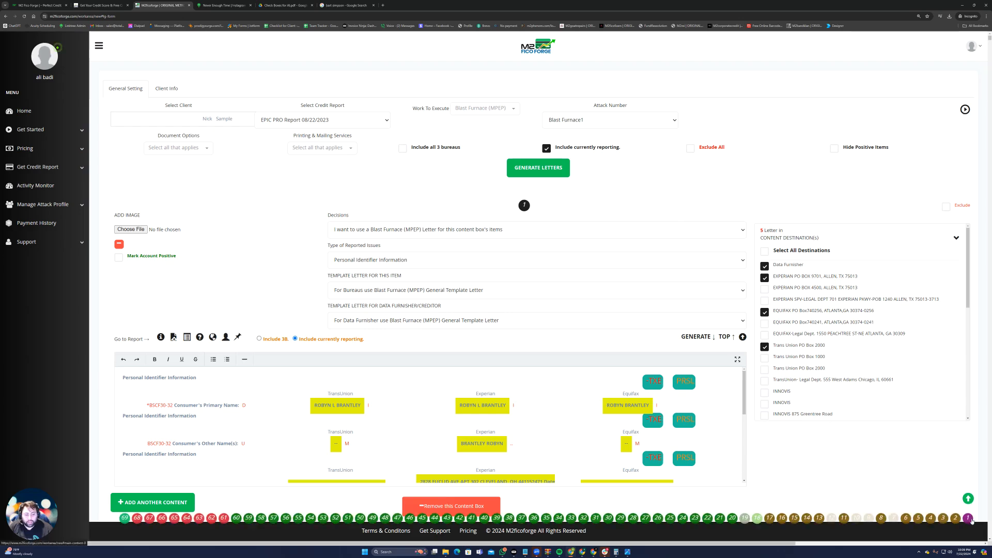
{"action": "left_click", "coordinate": [893, 519]}
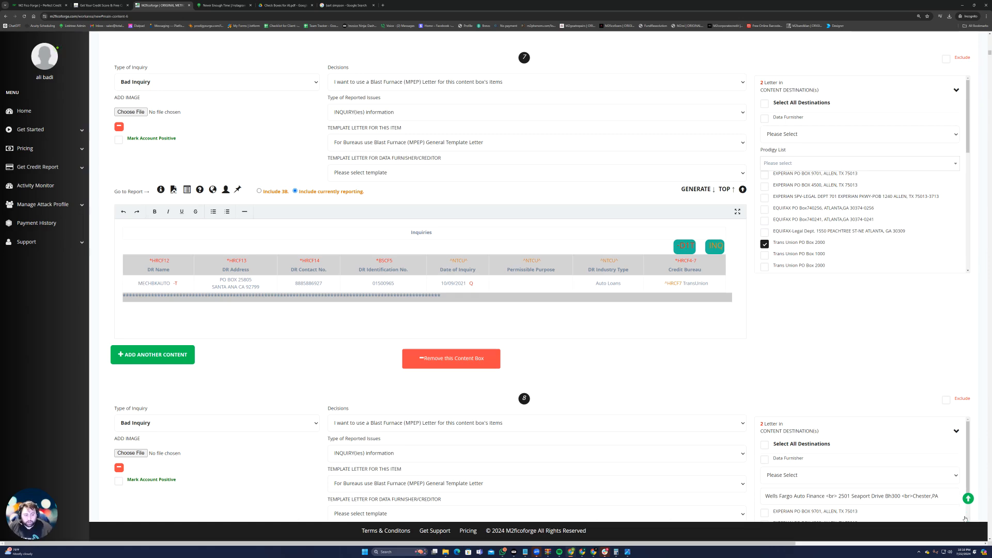
{"action": "mouse_move", "coordinate": [894, 518]}
{"action": "left_click", "coordinate": [125, 518]}
{"action": "scroll", "coordinate": [494, 238], "scroll_direction": "up", "scroll_amount": 3}
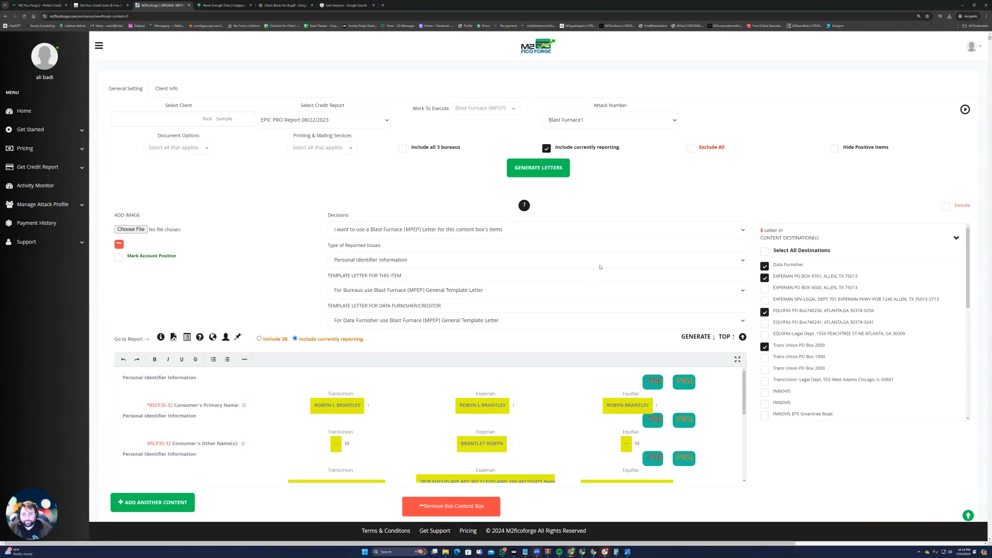
{"action": "left_click", "coordinate": [403, 148]}
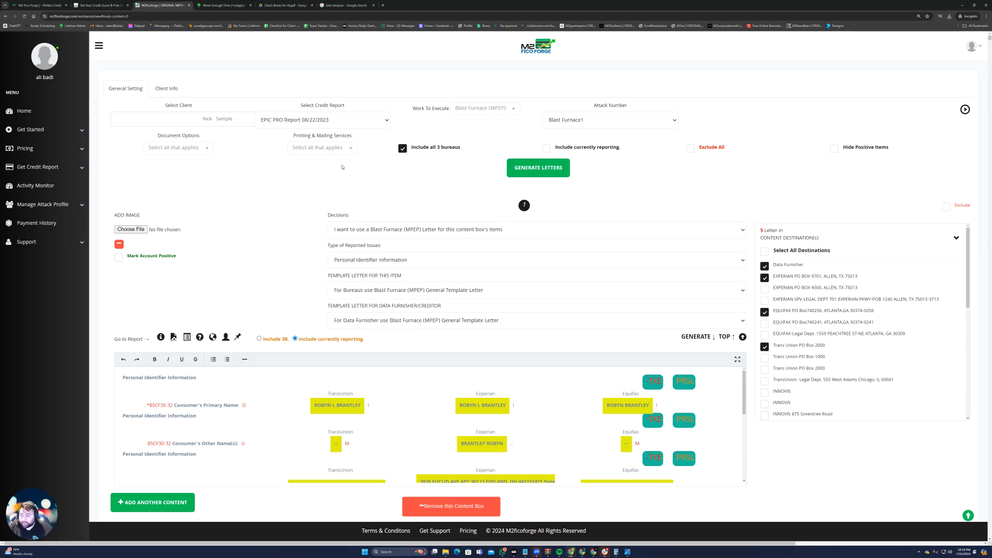
Add the account owner's PPAMS provider to the printing and mailing services and save the PPAMS info with its existing note
{"action": "left_click", "coordinate": [319, 148]}
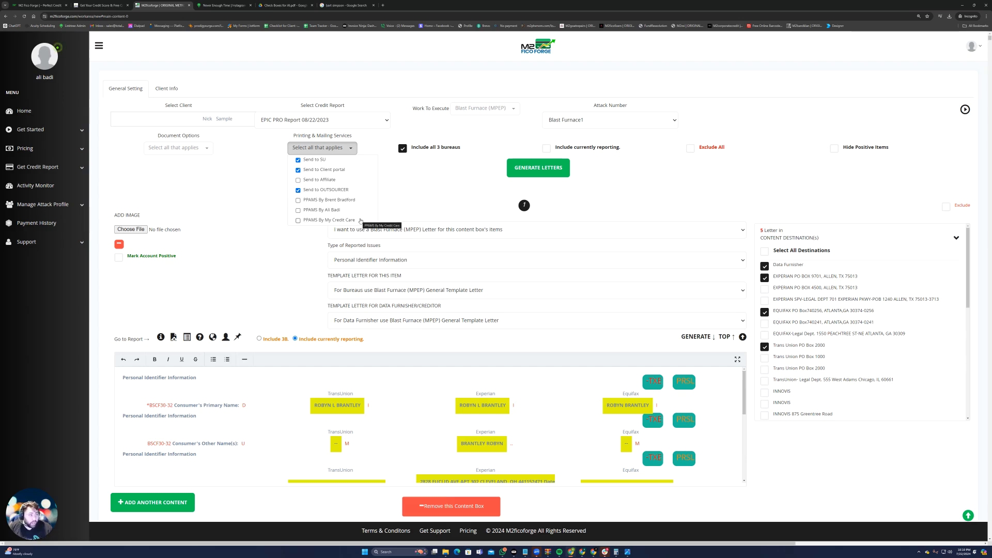
{"action": "left_click", "coordinate": [298, 211]}
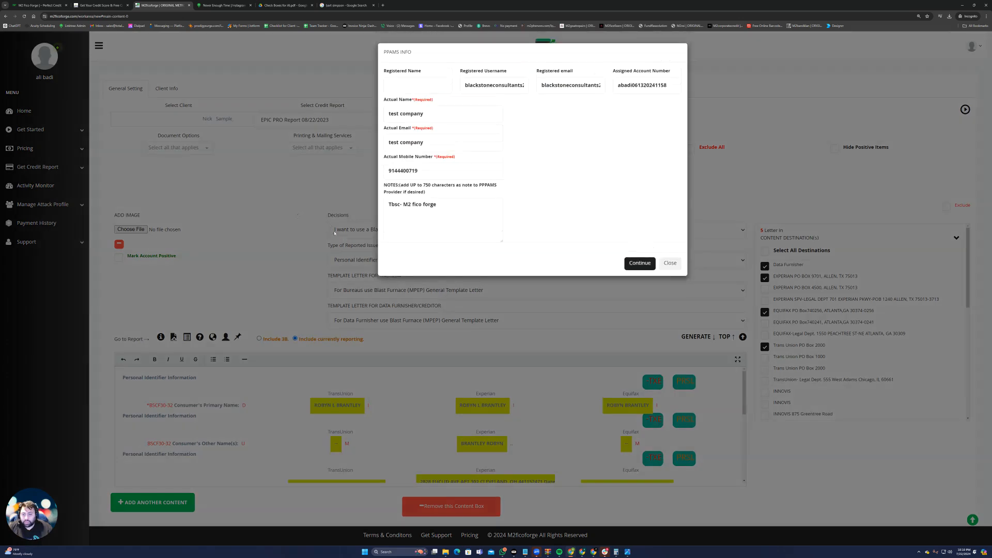
{"action": "left_click_drag", "start_coordinate": [439, 205], "coordinate": [385, 205]}
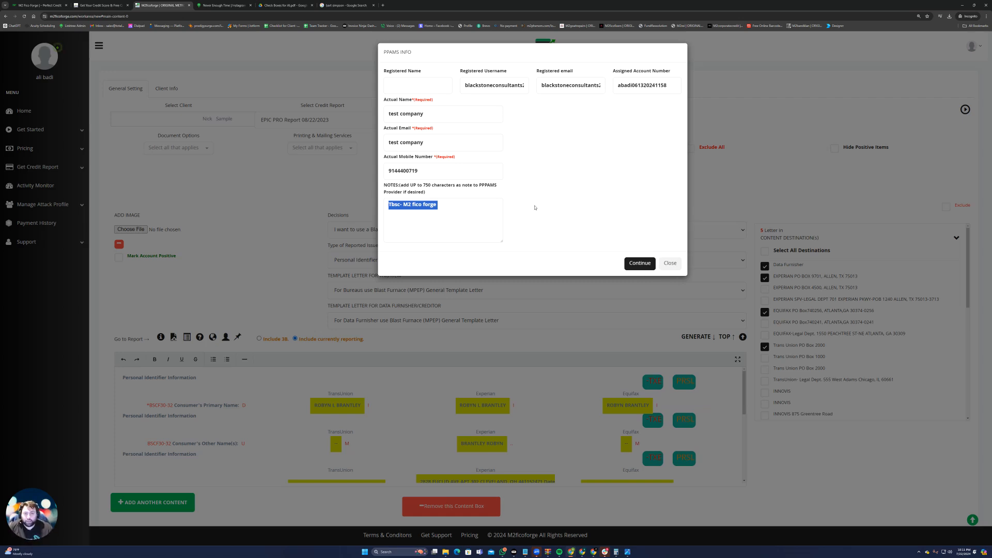
{"action": "left_click", "coordinate": [639, 264]}
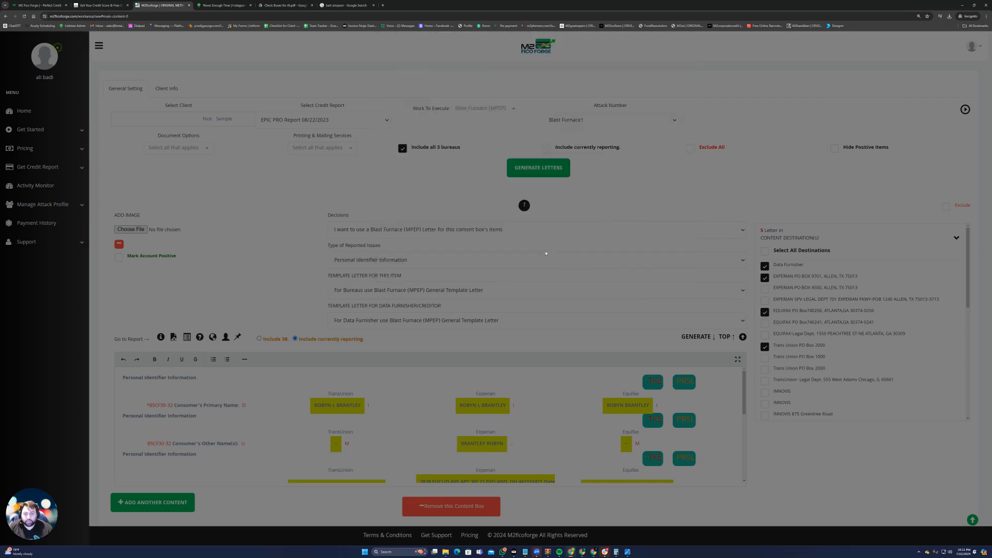
Remove the account owner's PPAMS provider from the printing and mailing services
{"action": "left_click", "coordinate": [344, 178]}
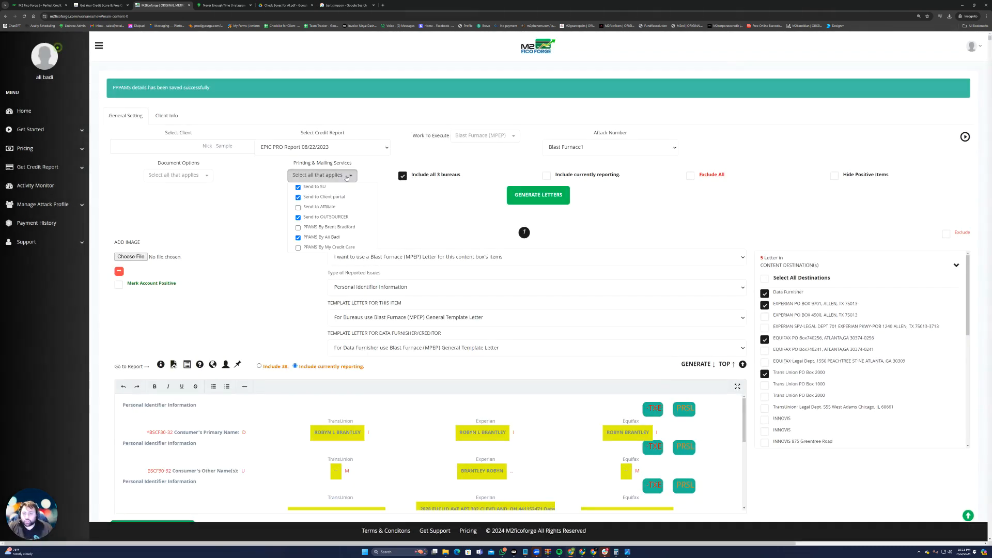
{"action": "left_click", "coordinate": [299, 238]}
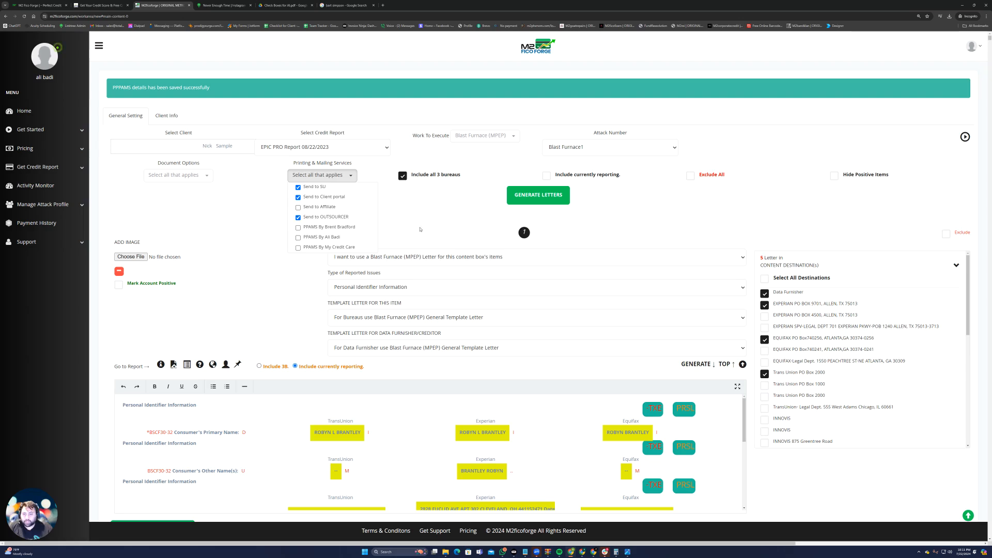
{"action": "left_click", "coordinate": [256, 186]}
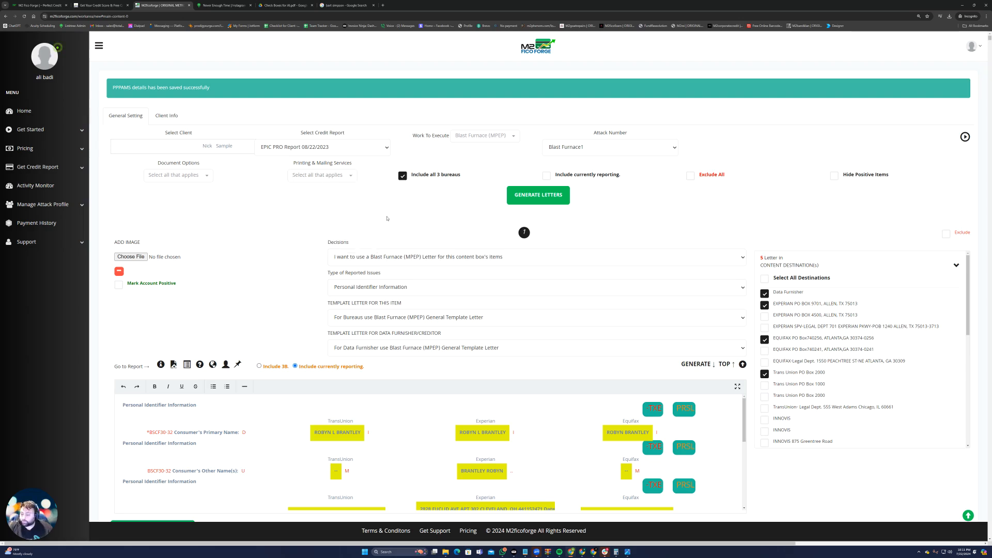
Generate the attack letters without forwarding them to a PPPAMS provider and save the ZIP archive in Downloads
{"action": "left_click", "coordinate": [547, 195]}
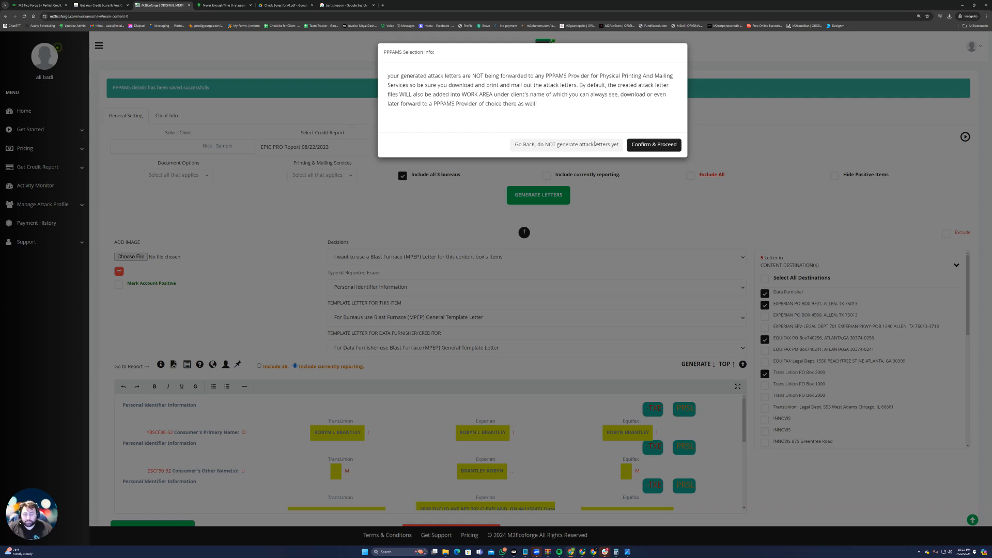
{"action": "left_click", "coordinate": [661, 148]}
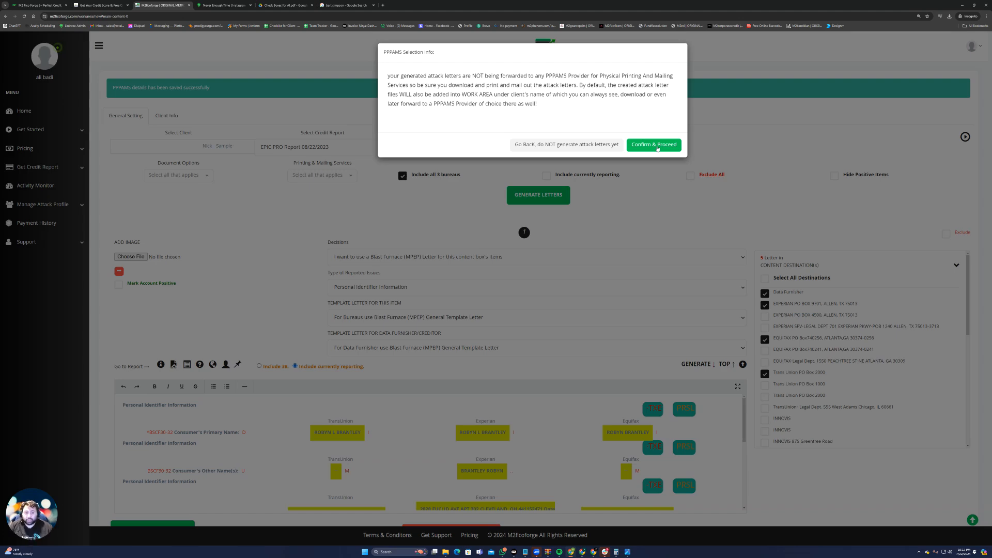
{"action": "left_click", "coordinate": [658, 149]}
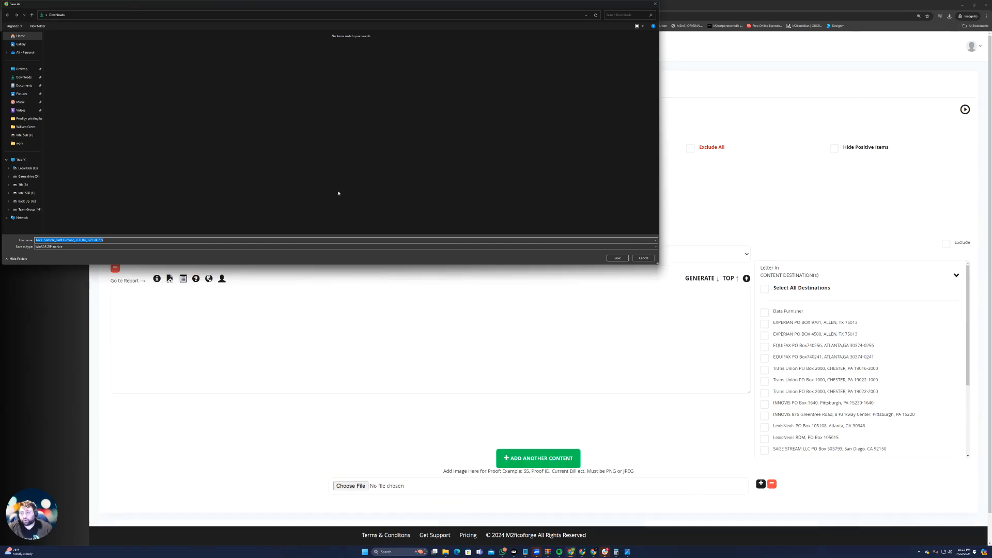
{"action": "left_click", "coordinate": [618, 258]}
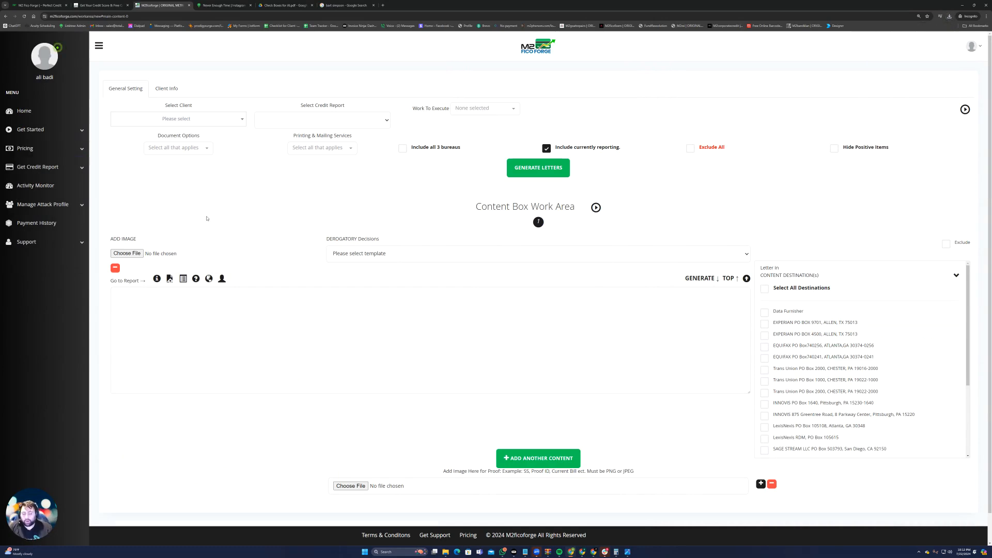
Go to the Attack Area and open the historical attacks of the client whose letters were created on July-22-2024
{"action": "left_click", "coordinate": [66, 210]}
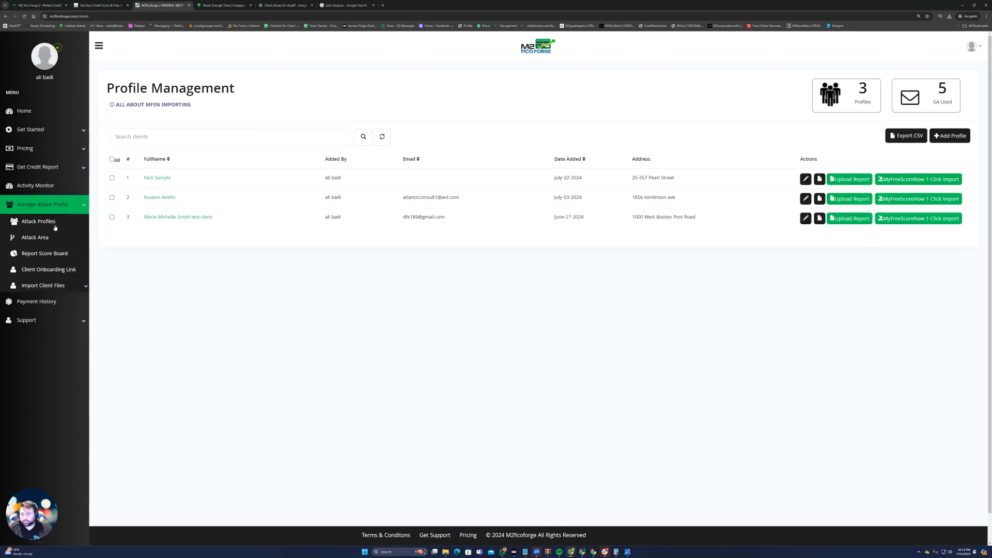
{"action": "left_click", "coordinate": [43, 212]}
{"action": "left_click", "coordinate": [43, 212]}
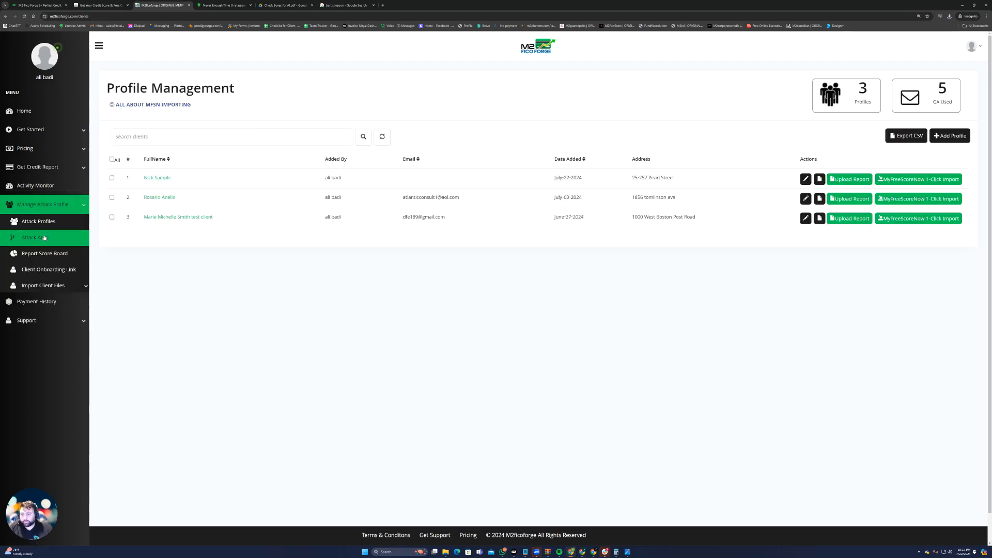
{"action": "left_click", "coordinate": [44, 238]}
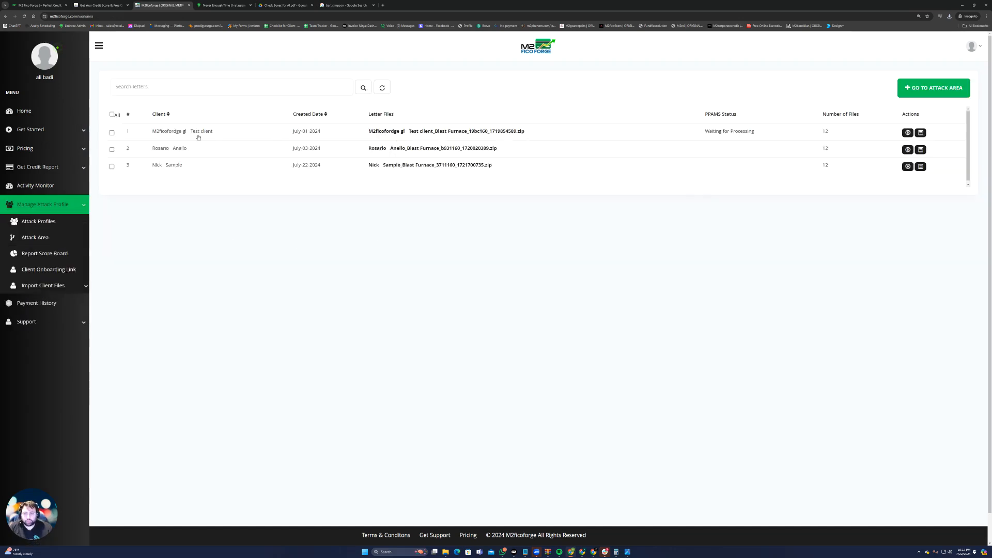
{"action": "left_click", "coordinate": [167, 168]}
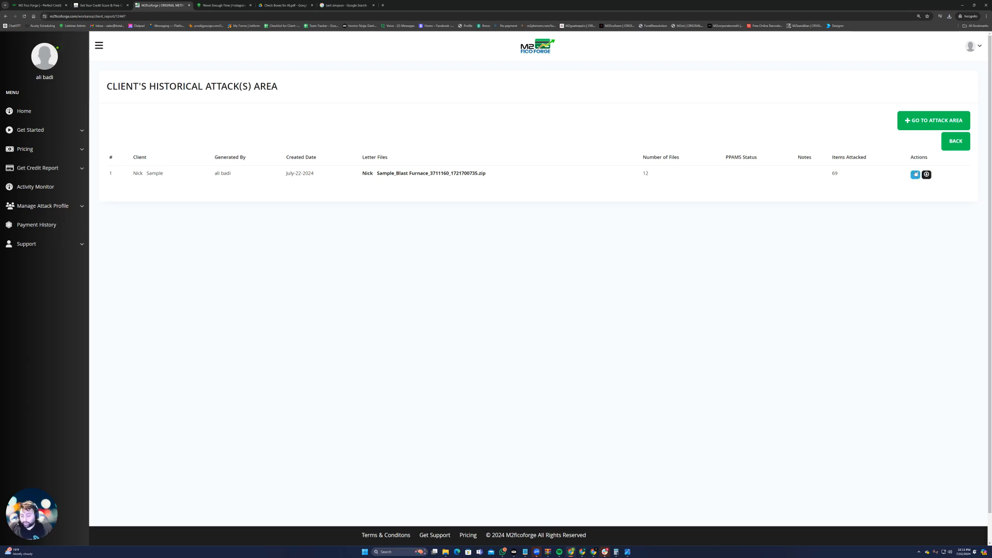
Review the PPPAMS name, email, mobile number, notes and provider for the client's Blast Furnace letters, and close the form without sending
{"action": "left_click", "coordinate": [915, 175]}
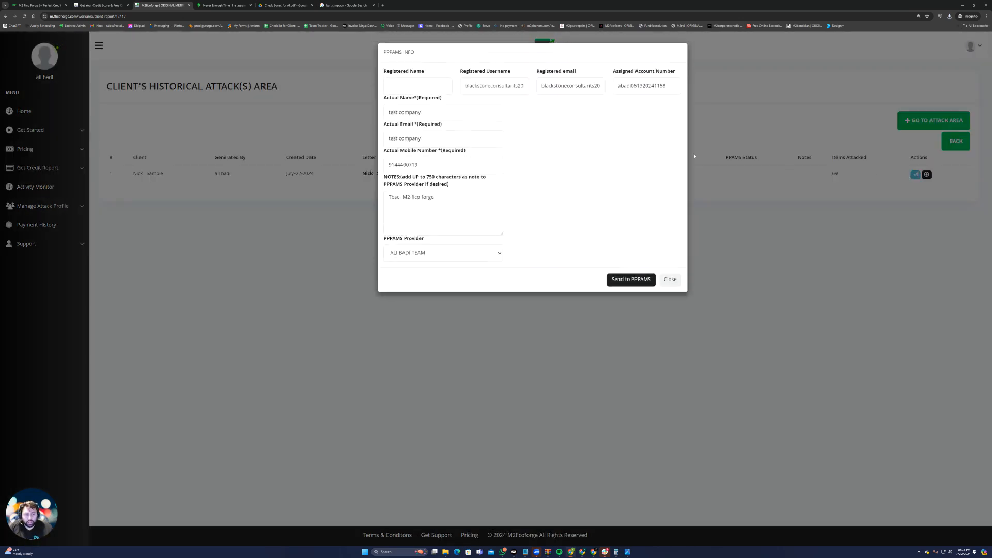
{"action": "left_click", "coordinate": [420, 257]}
{"action": "left_click", "coordinate": [416, 298]}
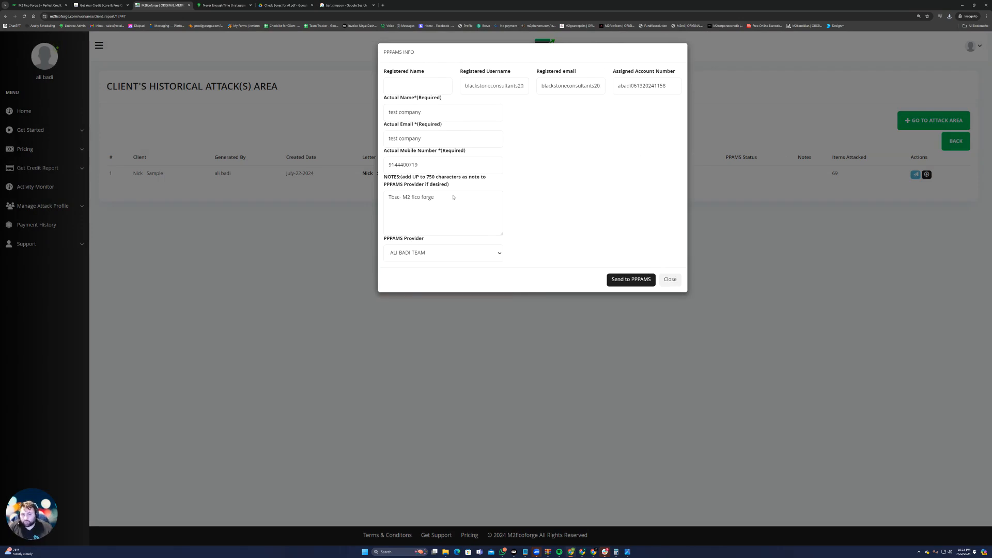
{"action": "left_click_drag", "start_coordinate": [438, 199], "coordinate": [379, 201]}
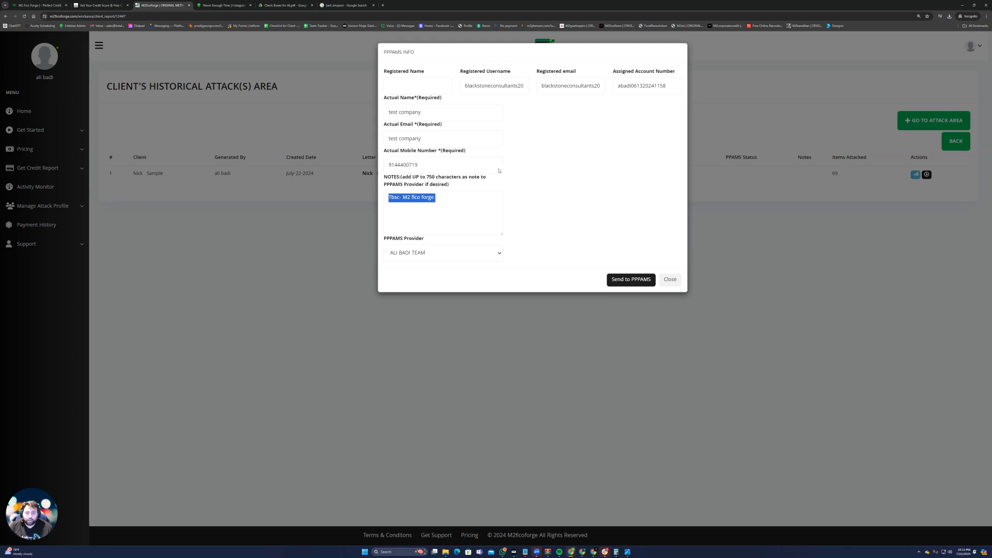
{"action": "left_click_drag", "start_coordinate": [419, 114], "coordinate": [385, 112]}
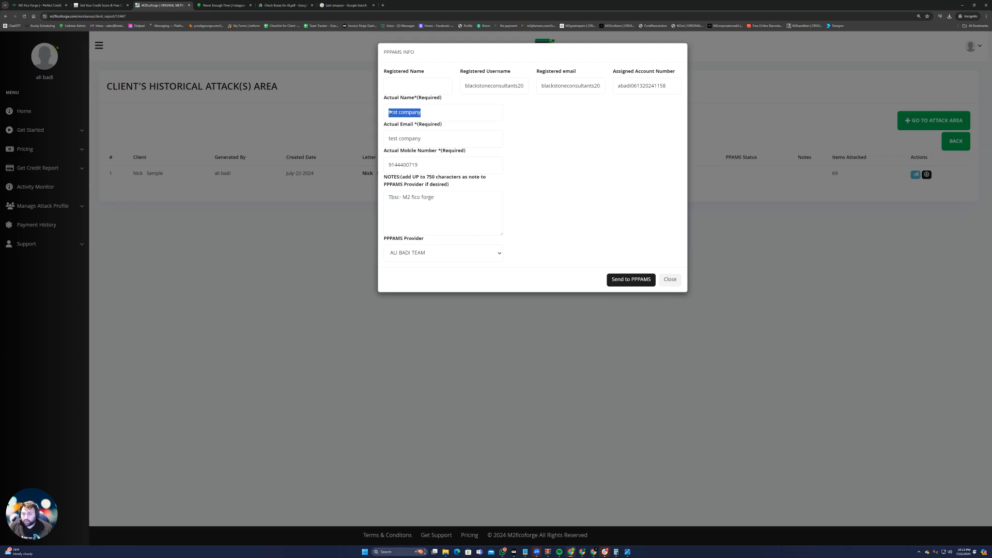
{"action": "left_click_drag", "start_coordinate": [421, 140], "coordinate": [389, 139]}
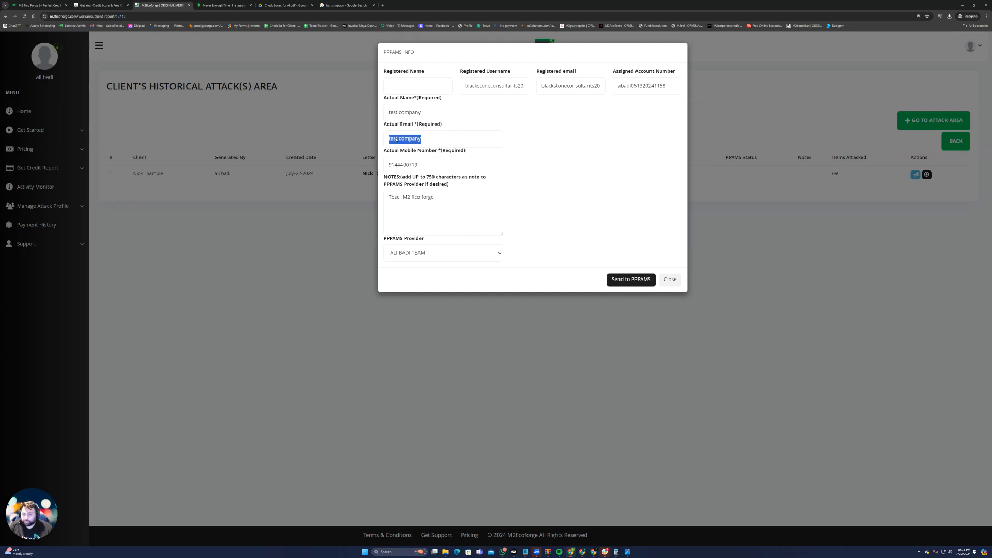
{"action": "left_click_drag", "start_coordinate": [437, 169], "coordinate": [383, 168]}
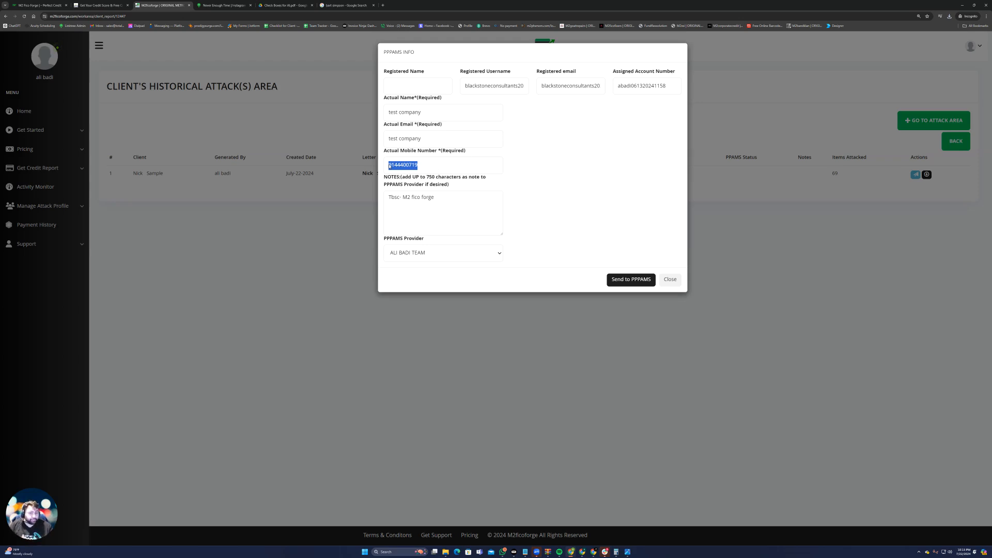
{"action": "left_click", "coordinate": [668, 282]}
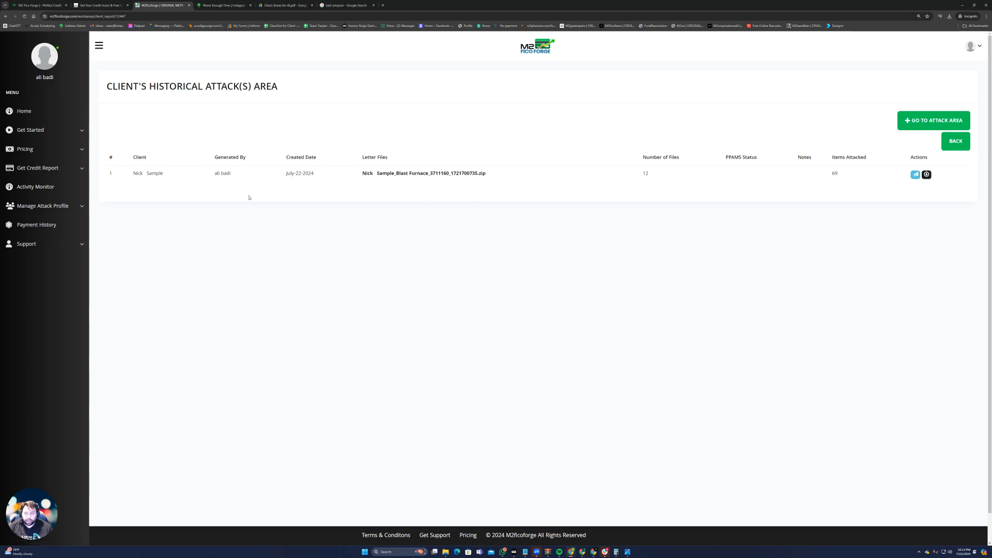
Examine the client's Blast Furnace attack record at 200% page zoom, from the creation date and letter file to its available actions
{"action": "left_click_drag", "start_coordinate": [292, 202], "coordinate": [556, 221]}
{"action": "left_click", "coordinate": [976, 19]}
{"action": "left_click", "coordinate": [987, 16]}
{"action": "left_click", "coordinate": [974, 105]}
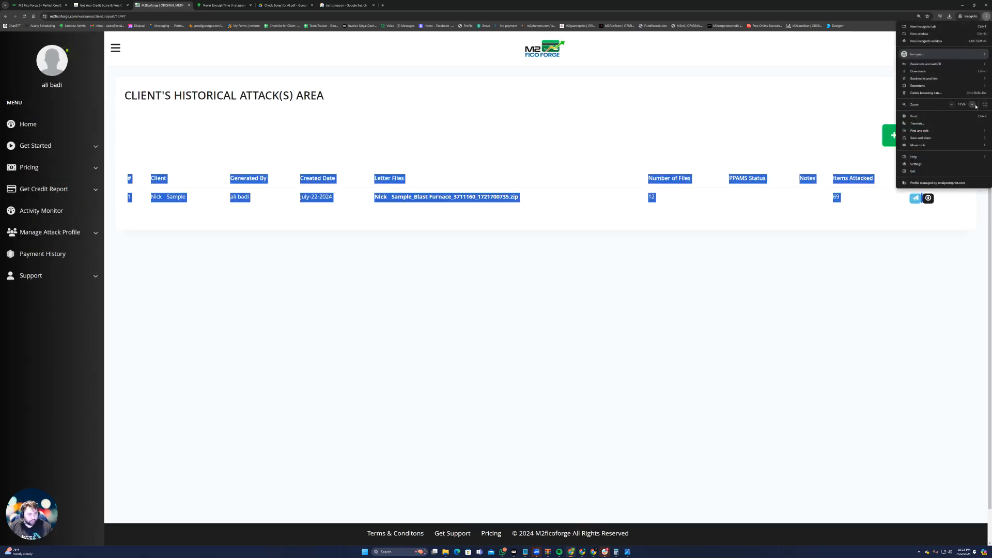
{"action": "left_click", "coordinate": [974, 104]}
{"action": "left_click", "coordinate": [974, 105]}
{"action": "left_click", "coordinate": [974, 105]}
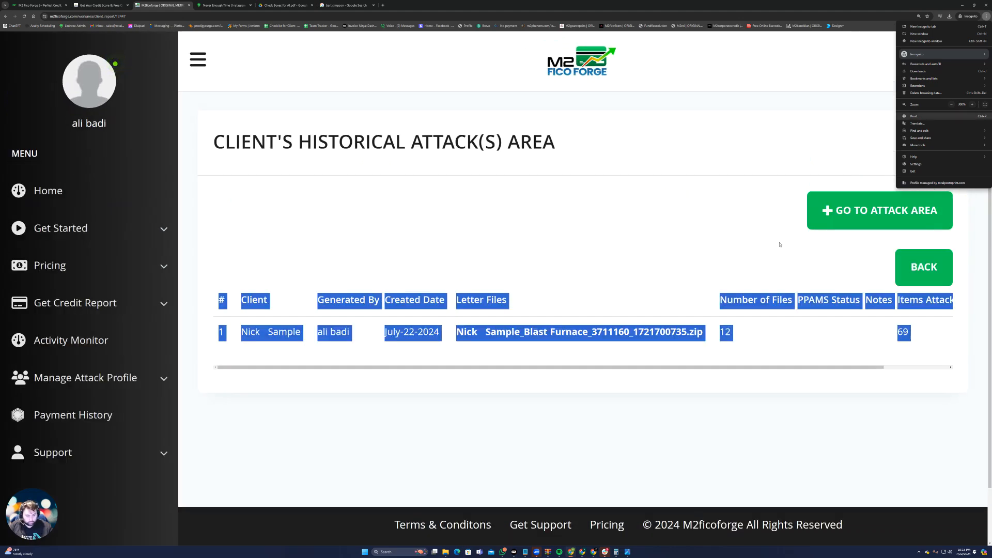
{"action": "left_click", "coordinate": [729, 379]}
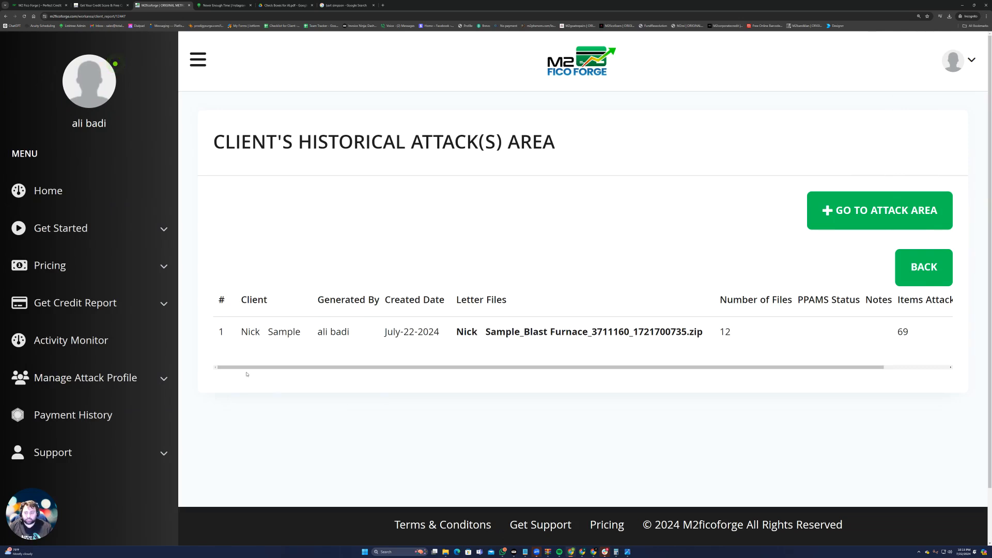
{"action": "left_click_drag", "start_coordinate": [248, 367], "coordinate": [740, 370]}
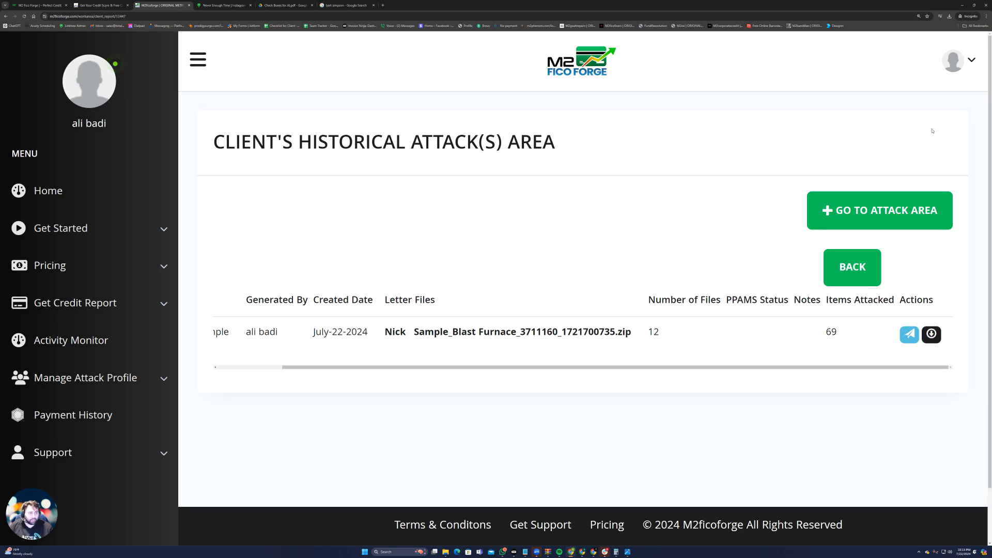
{"action": "left_click", "coordinate": [987, 16]}
{"action": "left_click", "coordinate": [952, 104]}
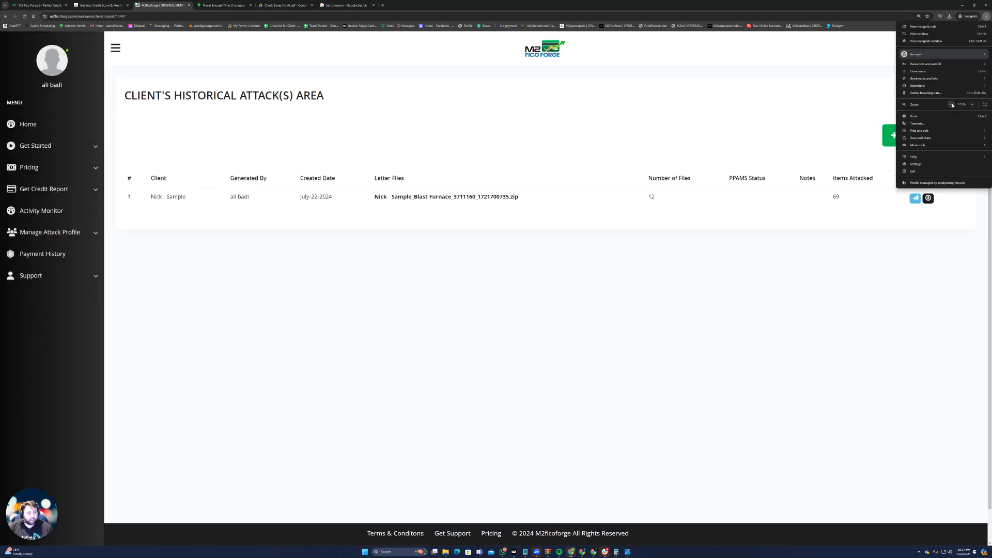
{"action": "left_click", "coordinate": [952, 104]}
{"action": "left_click", "coordinate": [565, 215]}
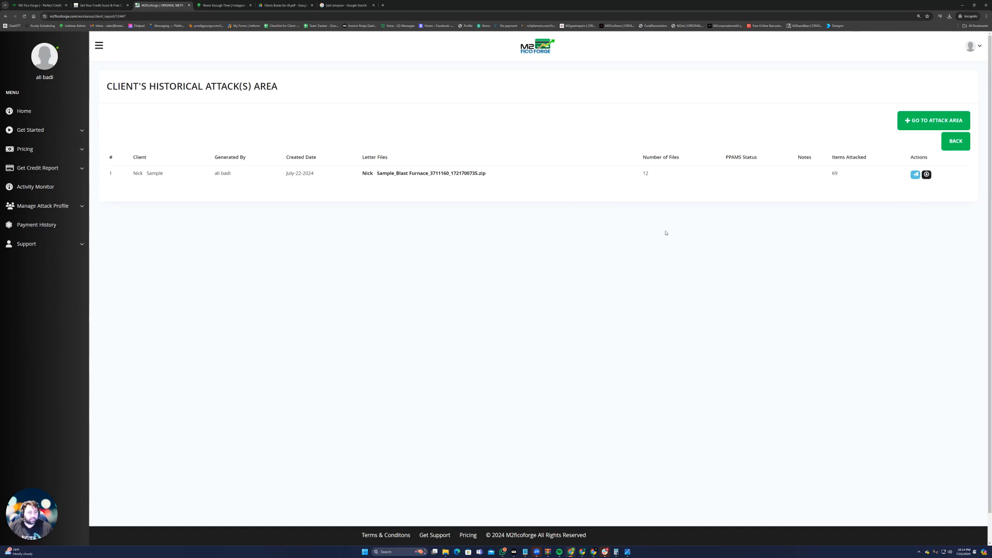